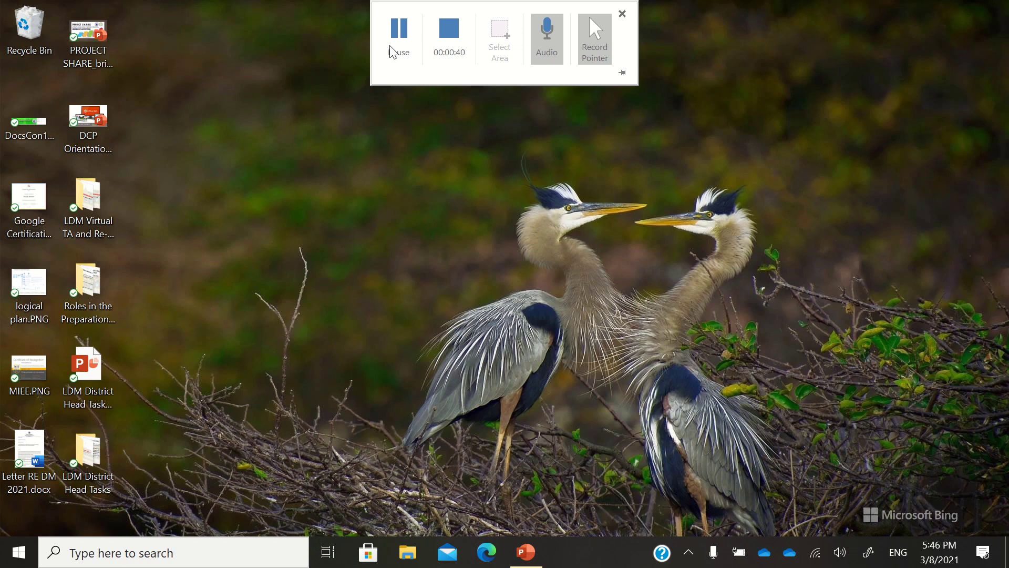
click(391, 51)
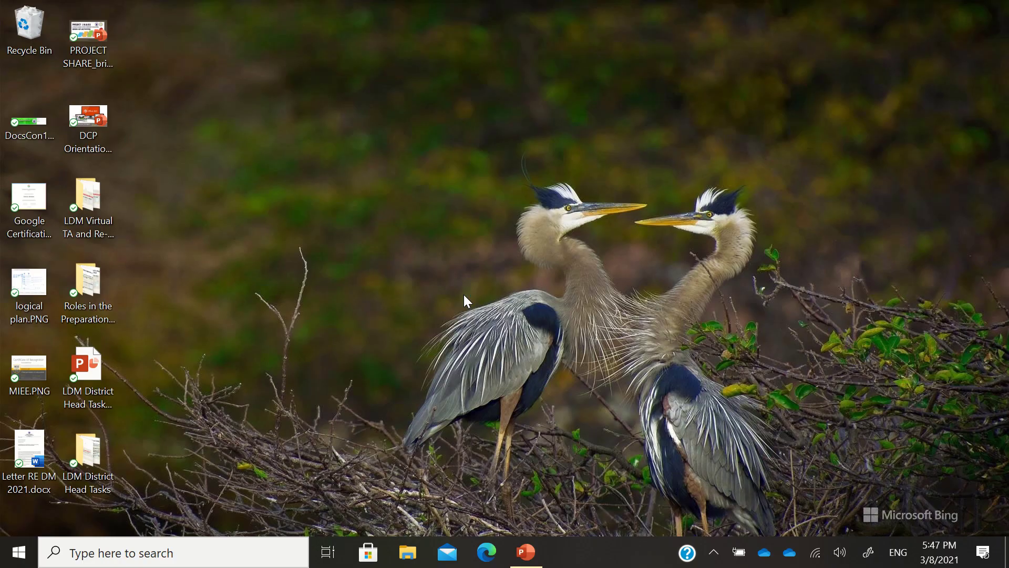
- Open Task Manager maximized, examine the CPU, memory, disk, Wi-Fi and GPU performance, and minimize it
key(ctrl+shift+Escape)
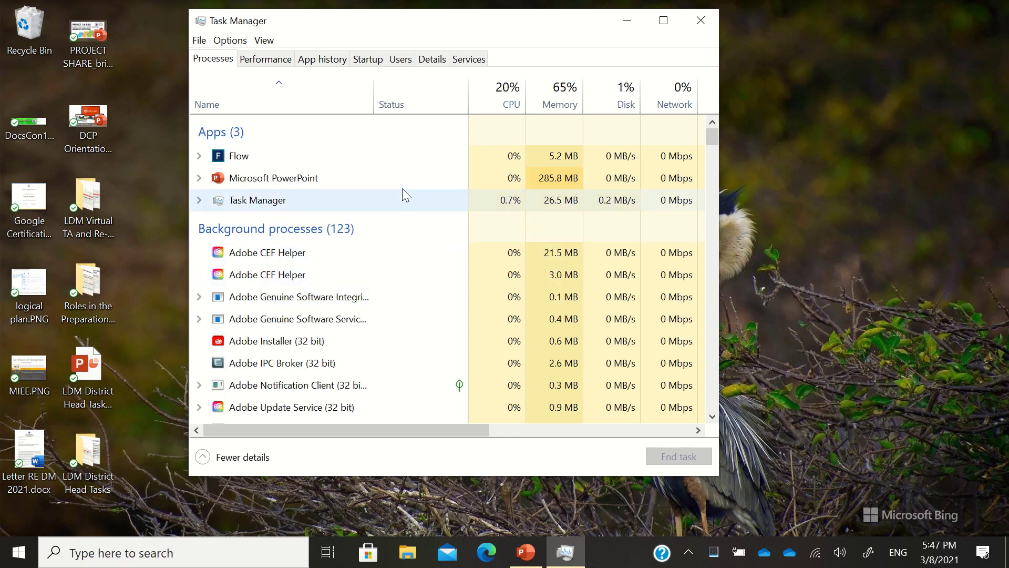
click(663, 20)
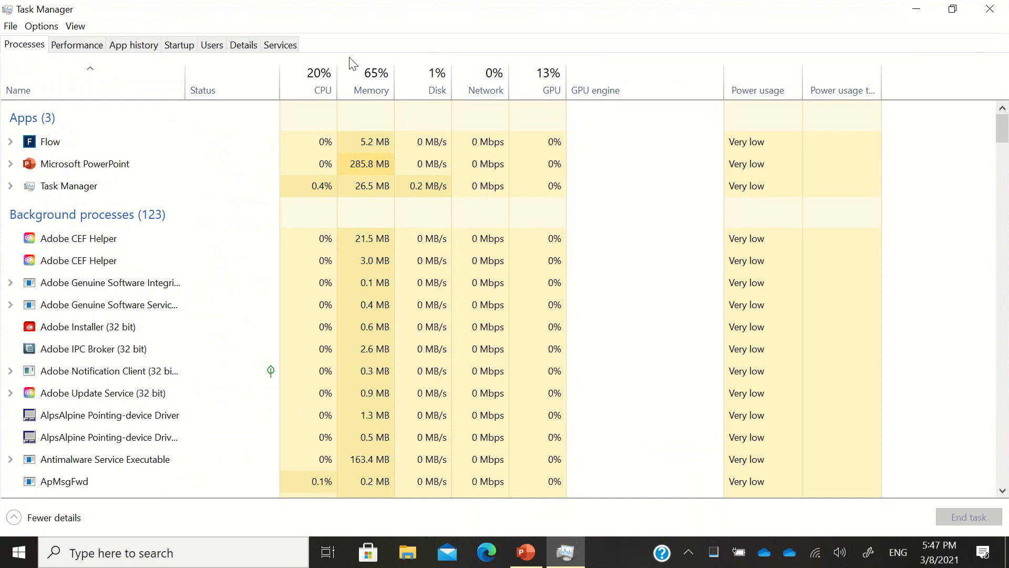
click(72, 46)
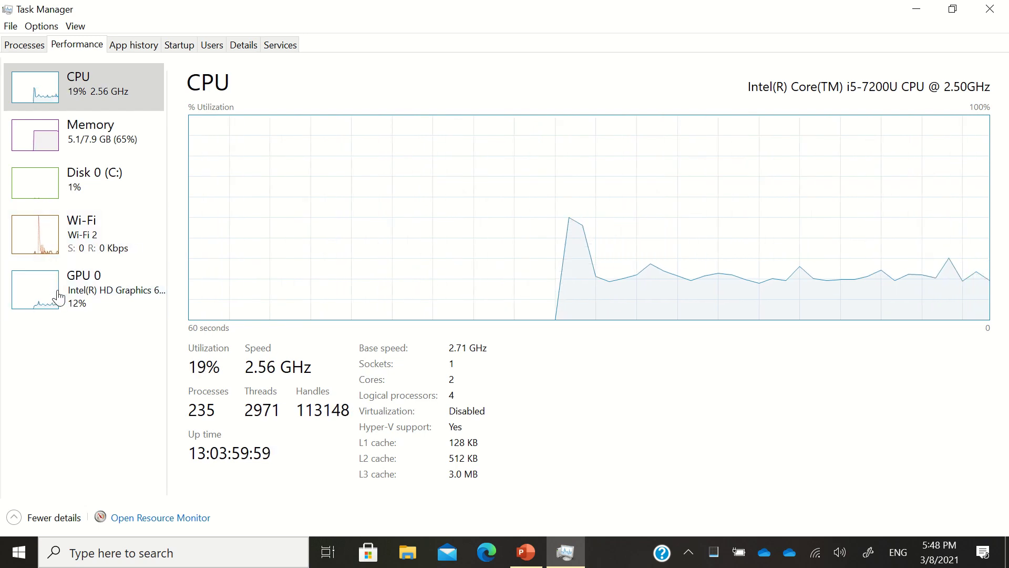
click(917, 9)
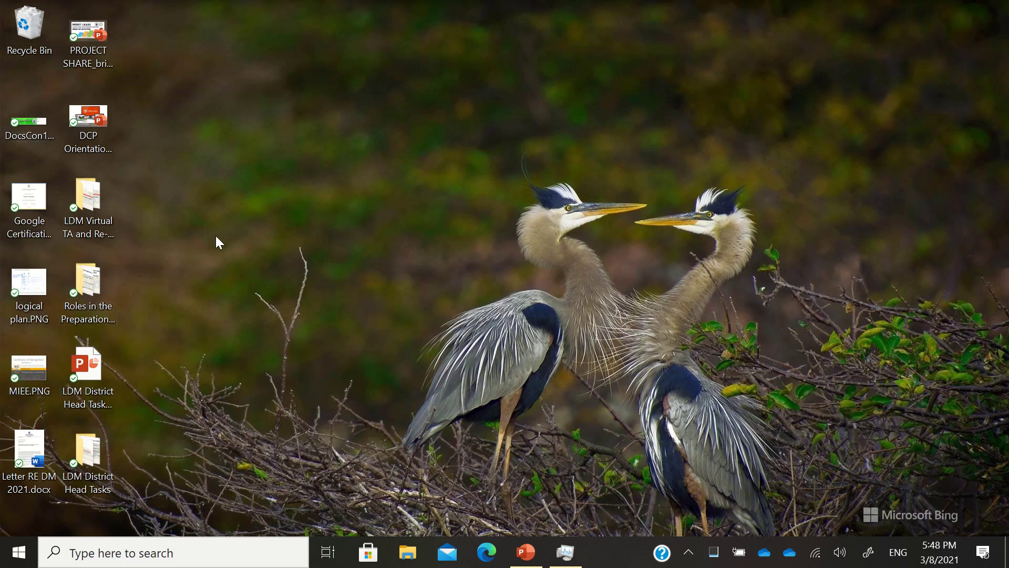
click(551, 547)
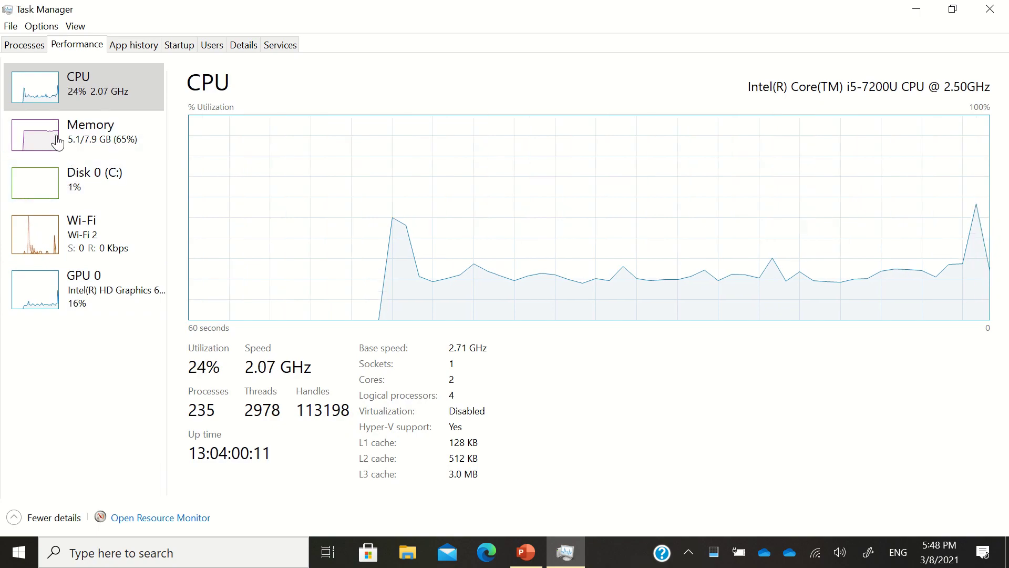
click(916, 9)
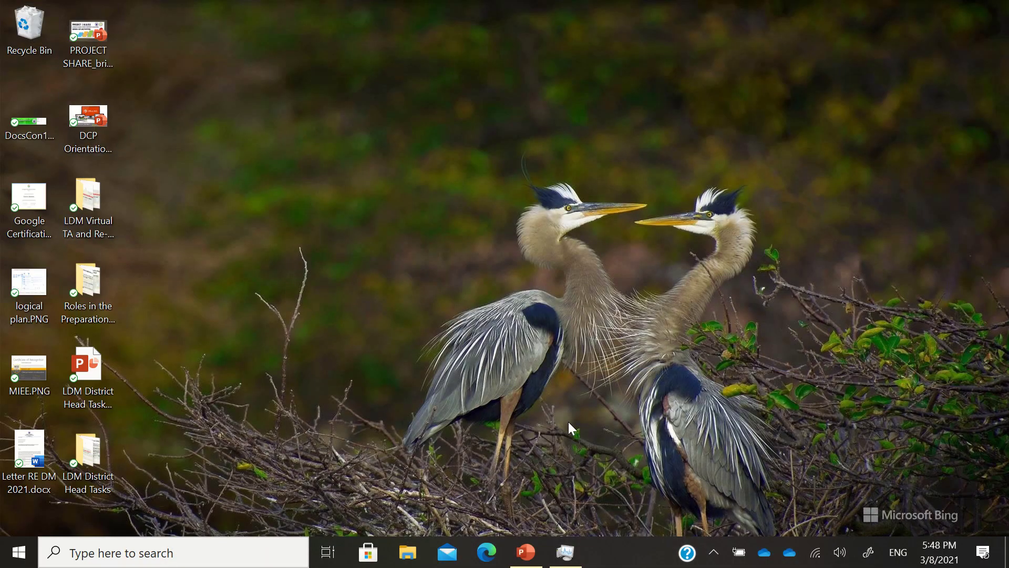
click(562, 551)
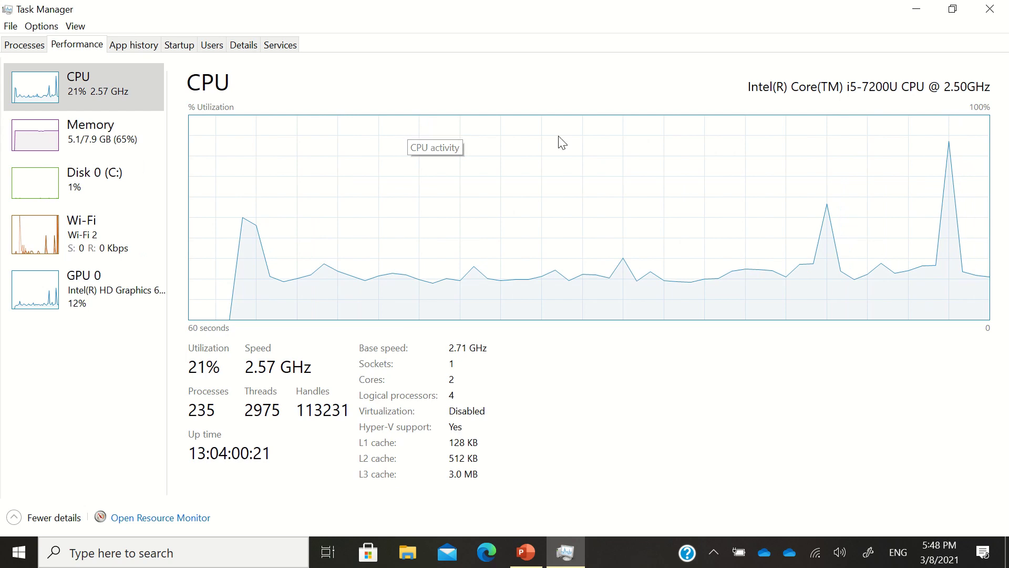
click(918, 11)
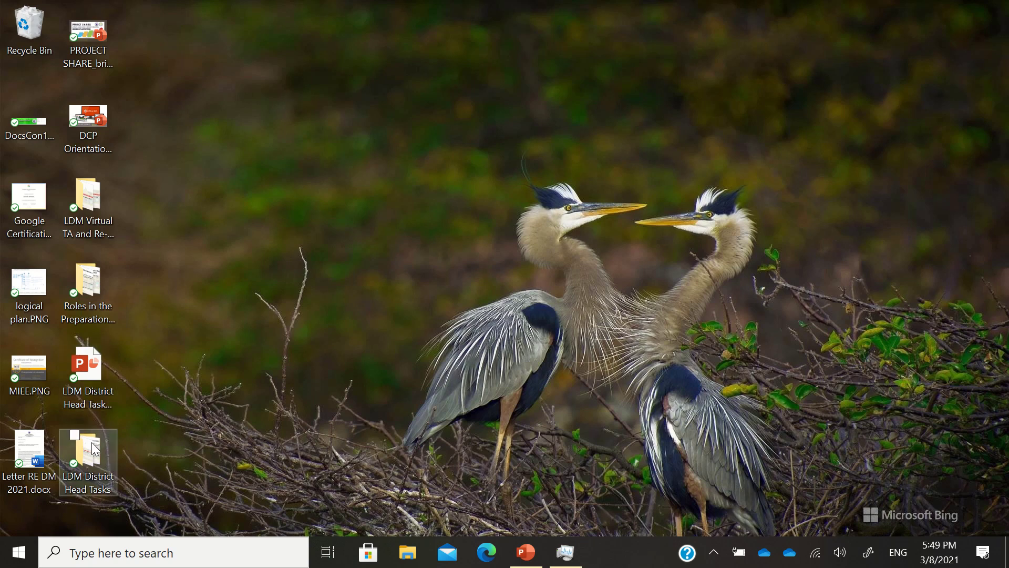
- Create a new desktop folder named LDM Presentations
click(92, 396)
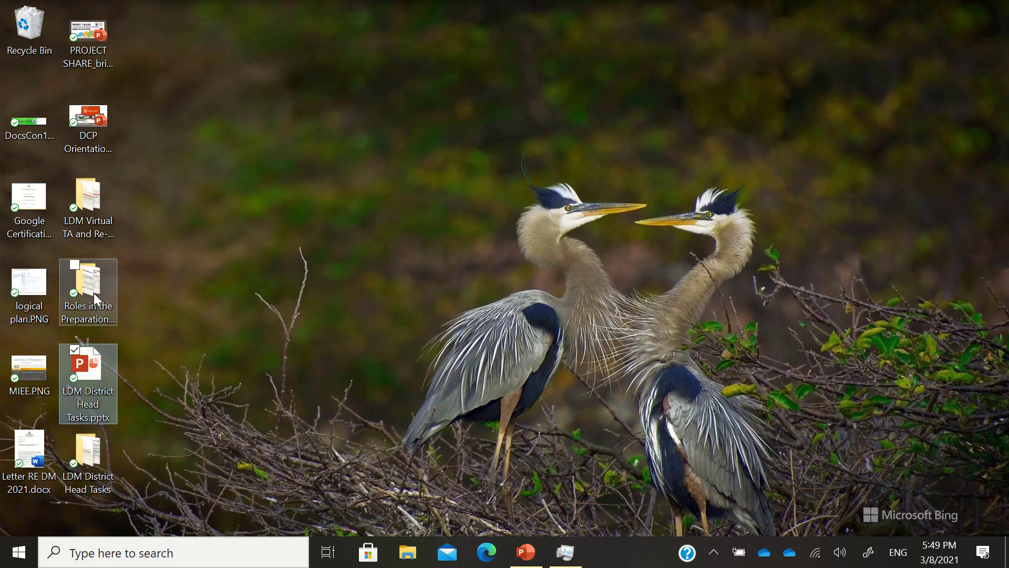
click(92, 206)
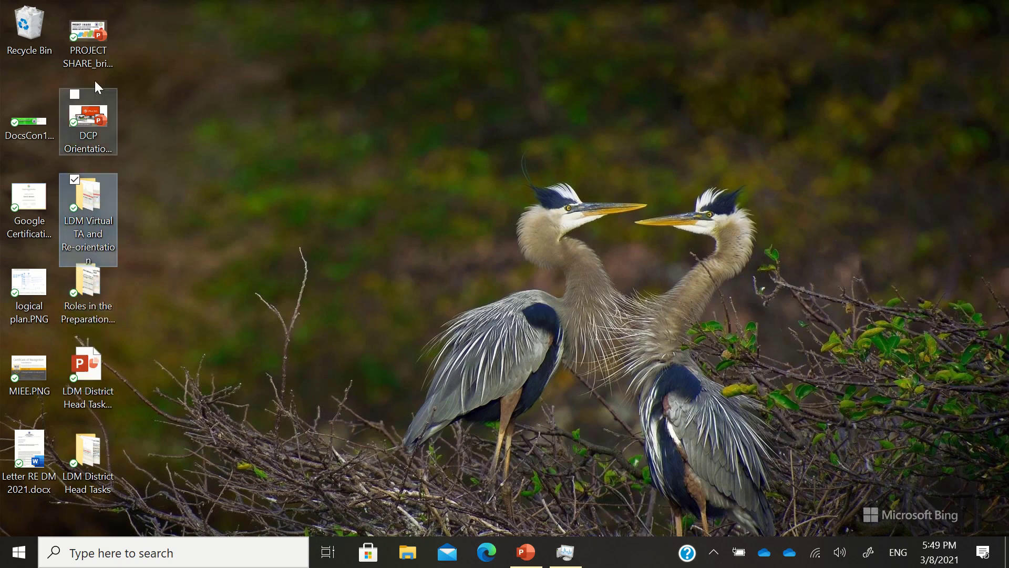
right_click(274, 111)
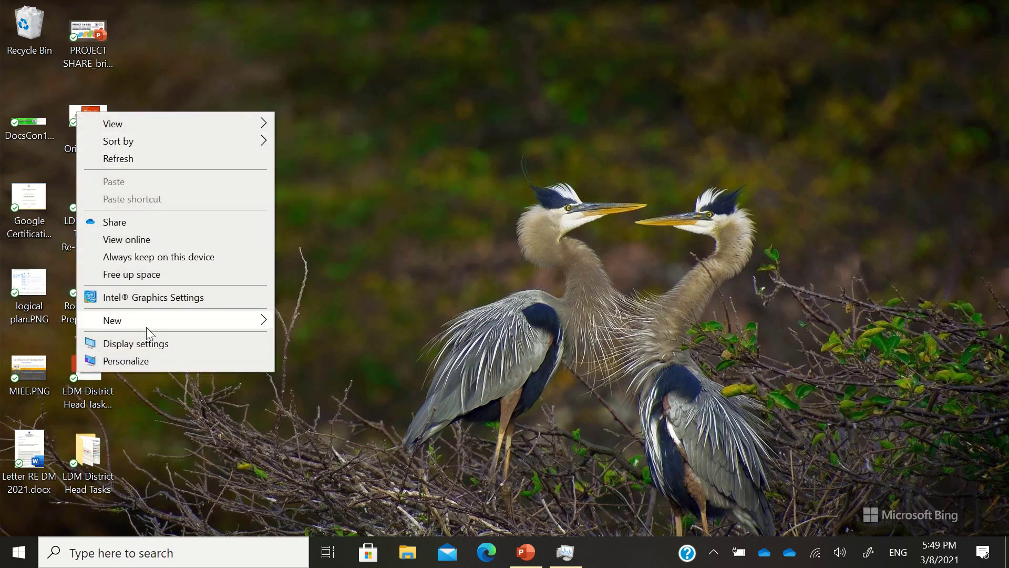
mouse_move(151, 320)
click(290, 323)
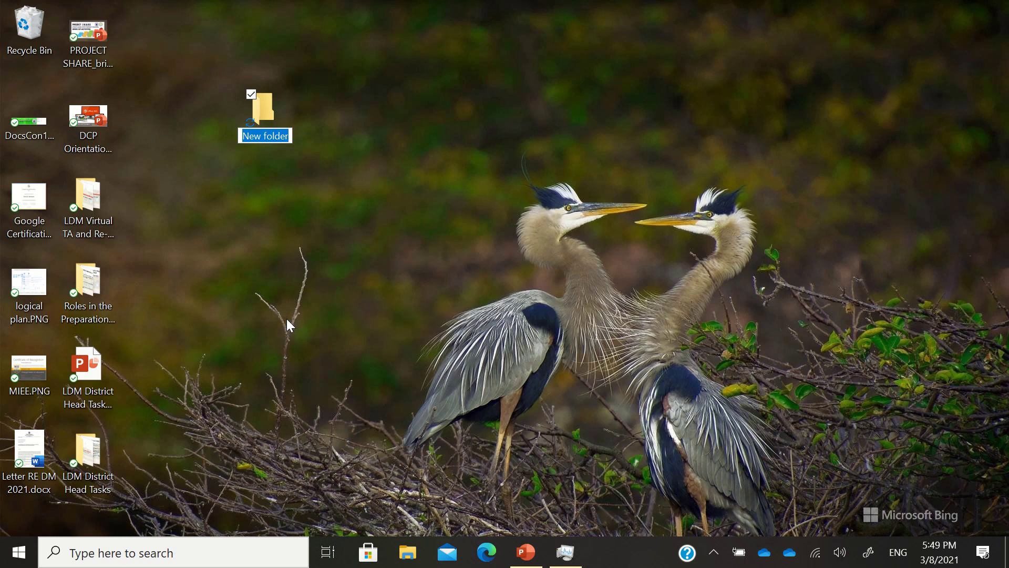
text(LDM Pre)
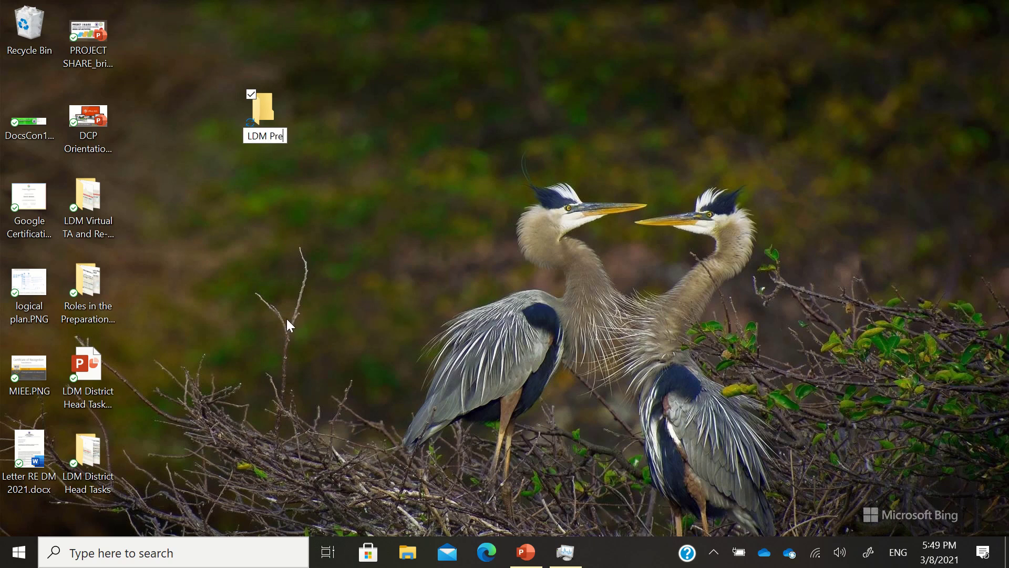
text(sentatinos)
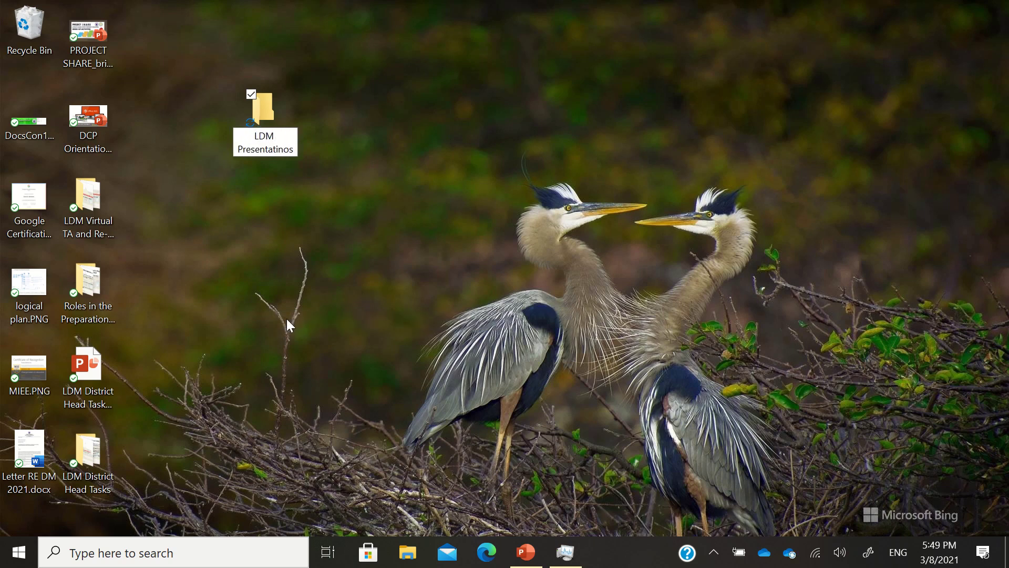
key(BackSpace)
key(BackSpace)
key(BackSpace)
text(ons)
key(Return)
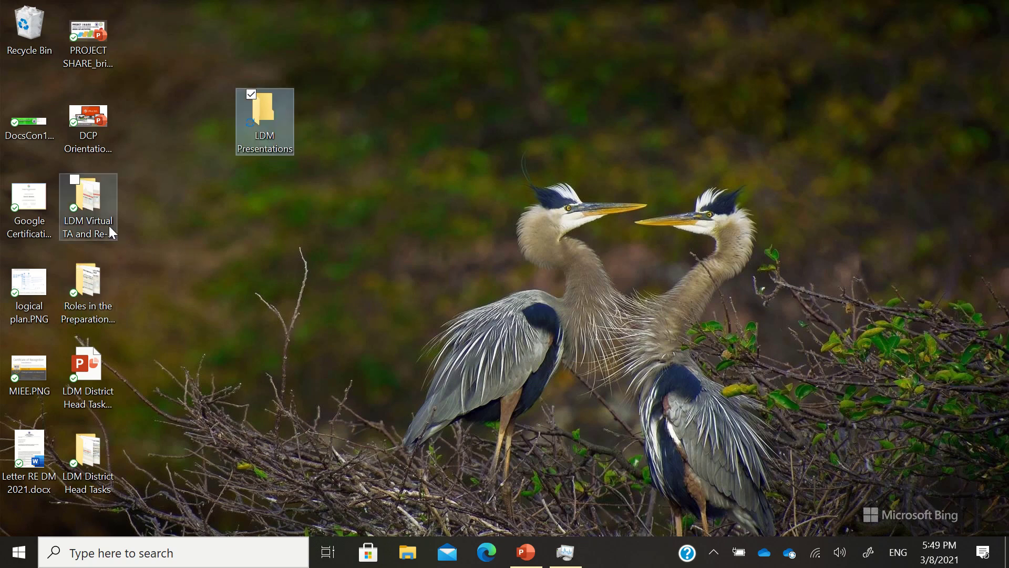
- Move the LDM and Roles in the Preparation folders plus LDM District Head Tasks.pptx into LDM Presentations, and place it below the DCP Orientation file
drag(109, 226, 266, 124)
drag(90, 284, 278, 118)
drag(89, 374, 261, 116)
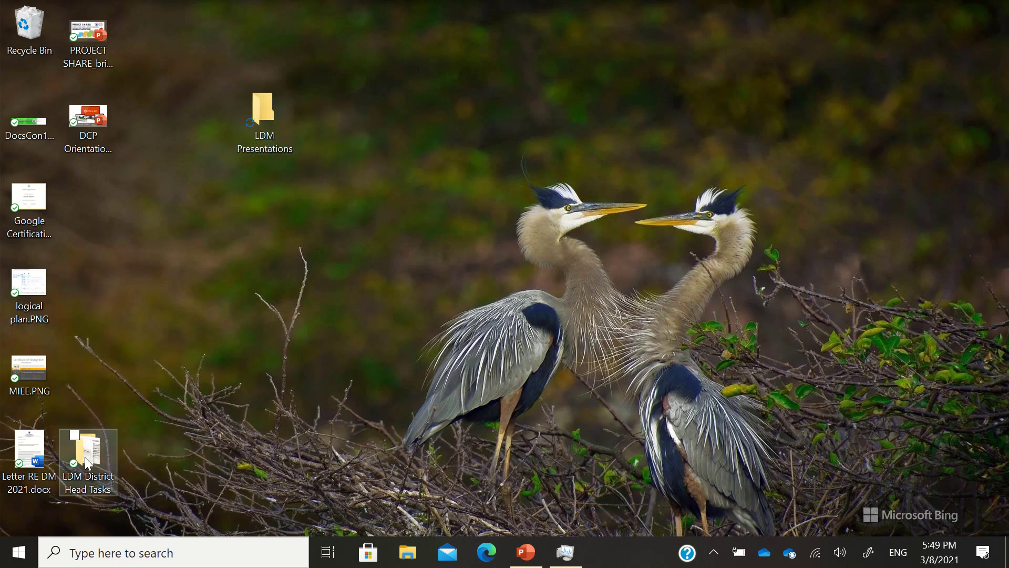
drag(84, 457, 116, 209)
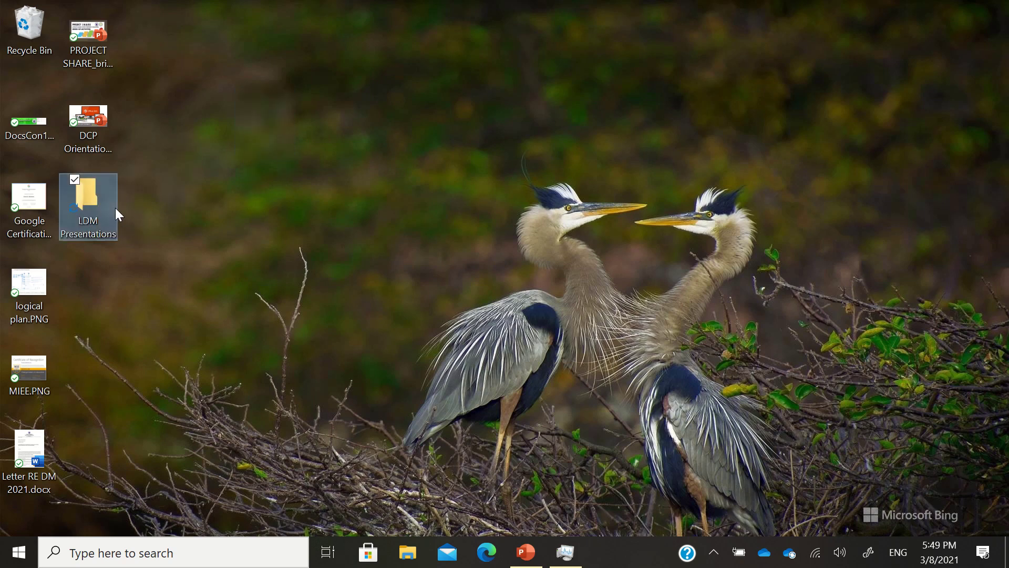
click(210, 224)
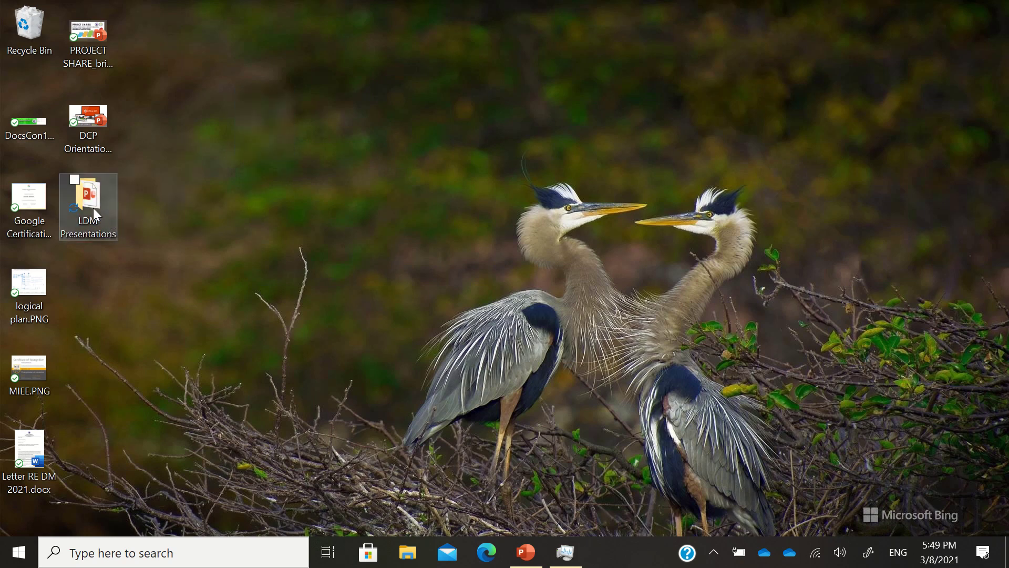
- Cut the LDM Presentations folder from the desktop and paste it into the Documents folder
mouse_move(93, 209)
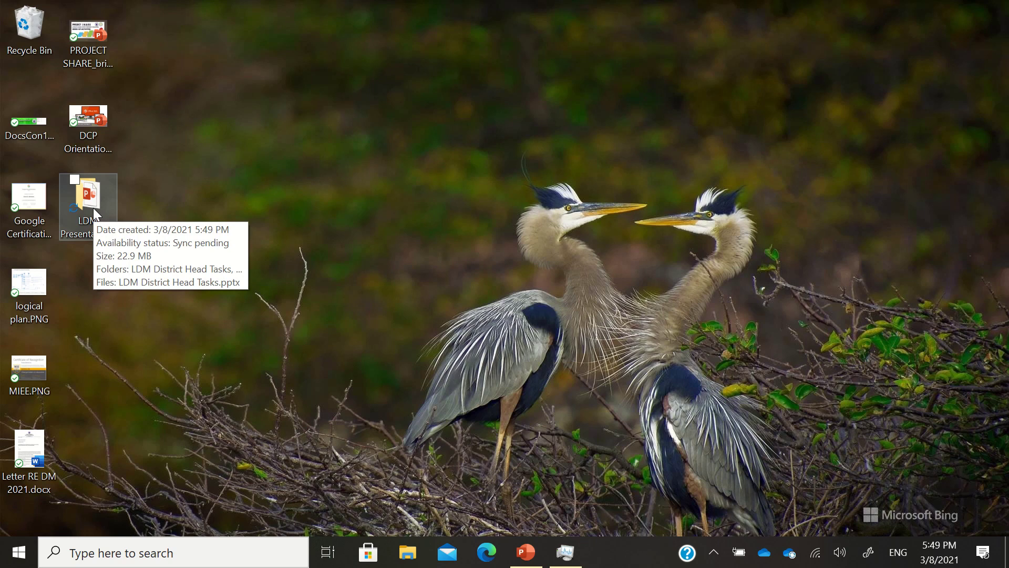
click(110, 213)
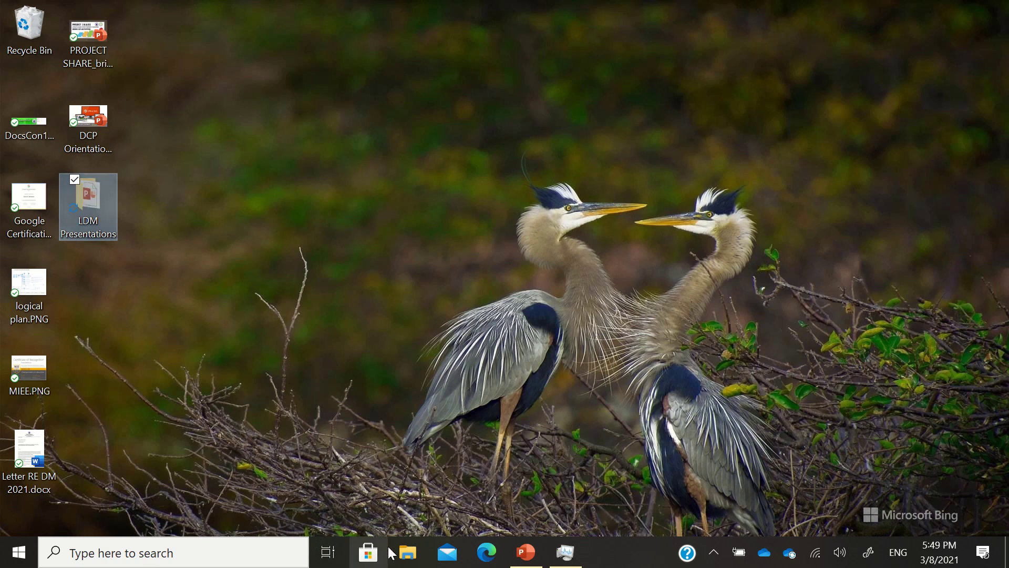
click(412, 561)
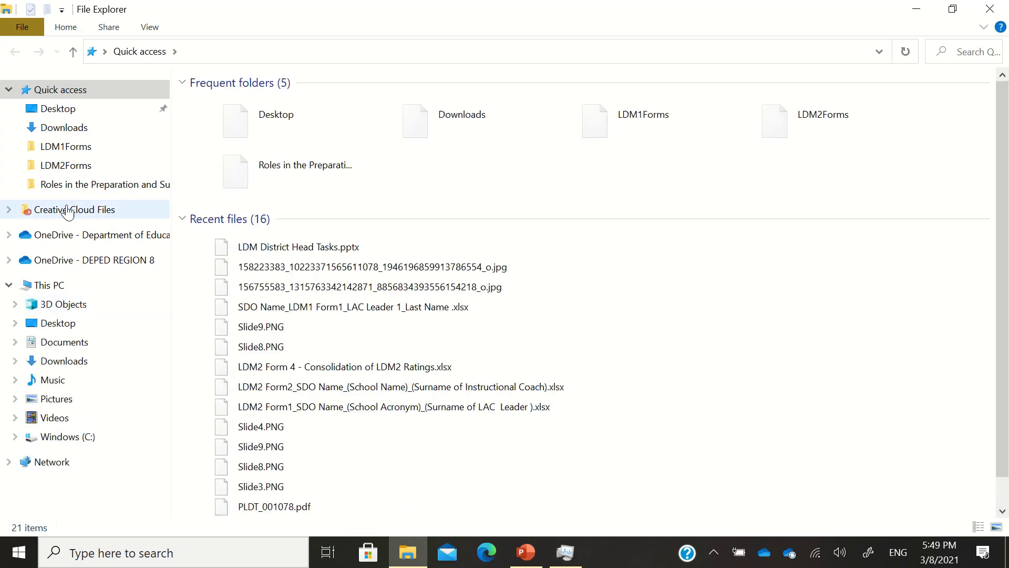
click(66, 347)
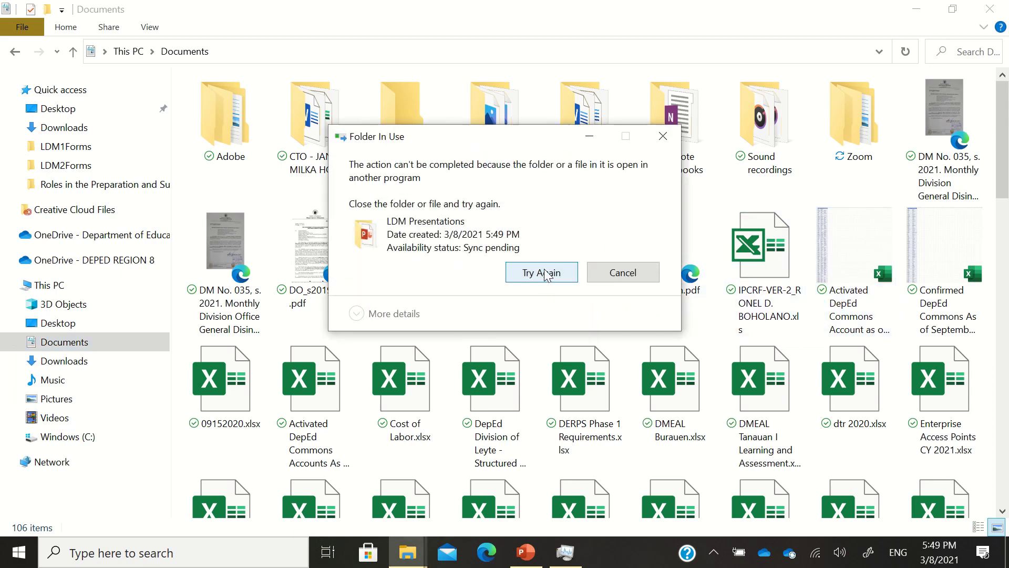
- Retry moving the in-use LDM Presentations folder to Documents and close File Explorer
click(545, 272)
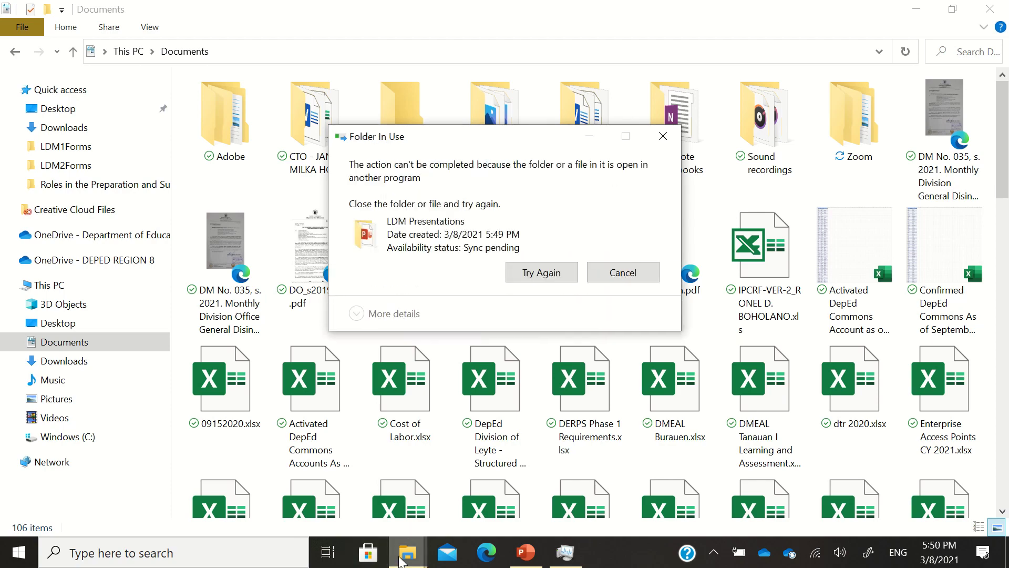
mouse_move(401, 562)
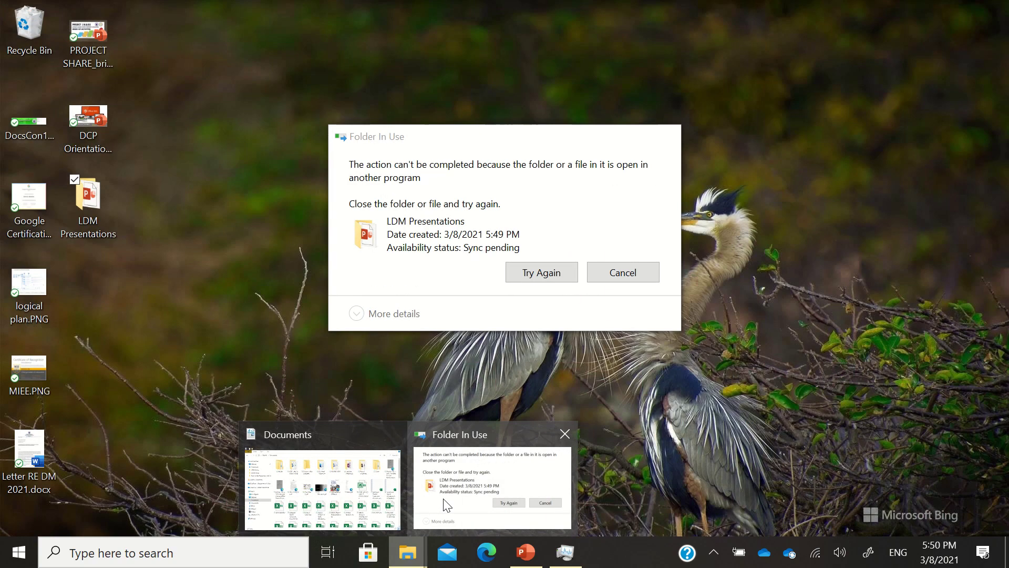
click(372, 501)
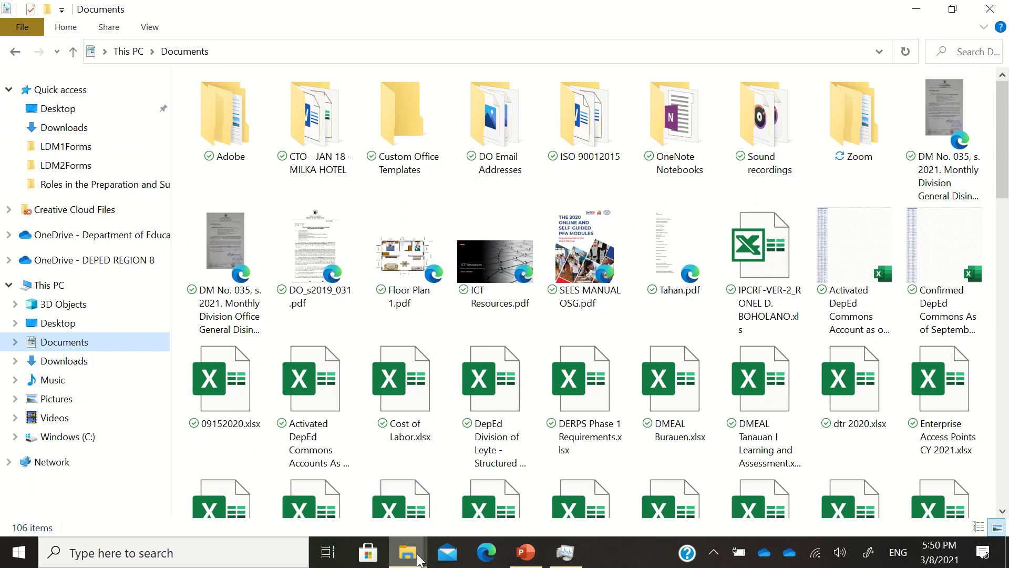
mouse_move(419, 560)
click(497, 492)
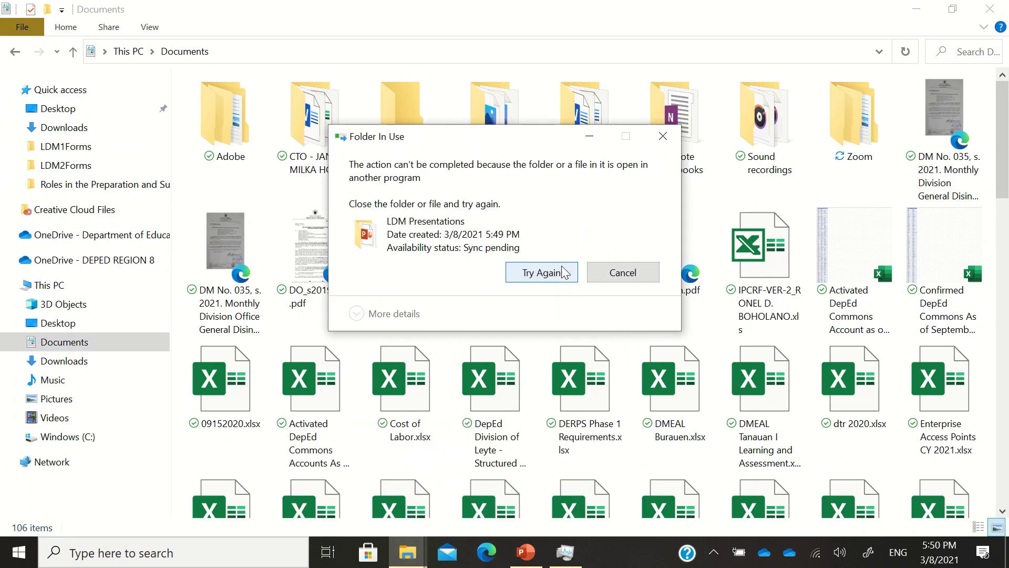
click(542, 272)
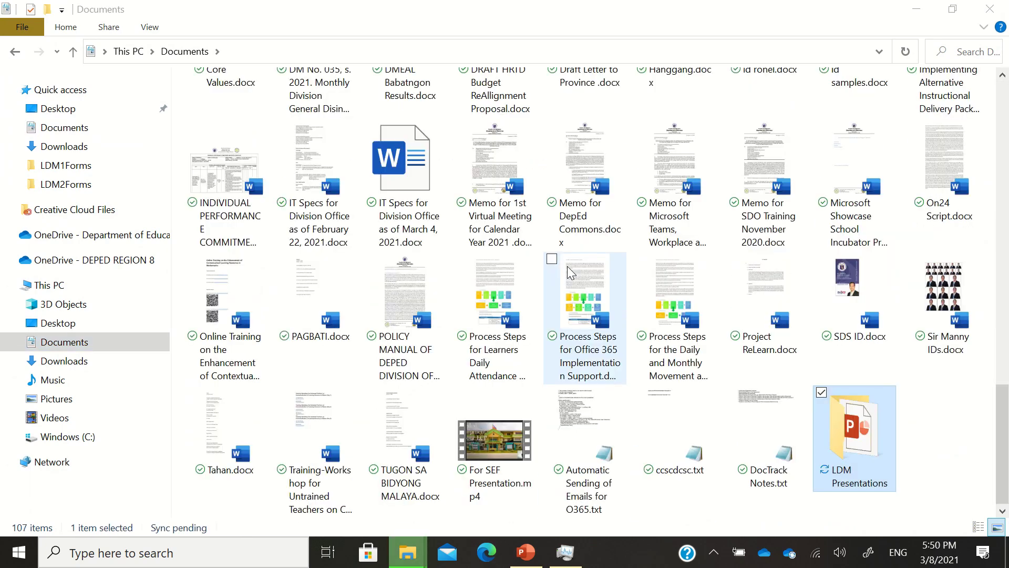
click(957, 455)
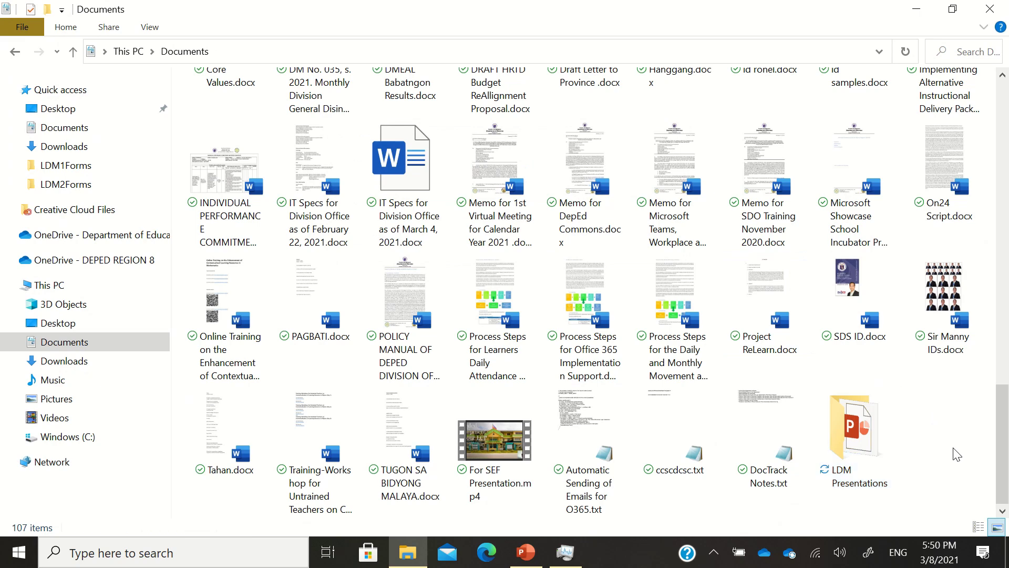
click(990, 9)
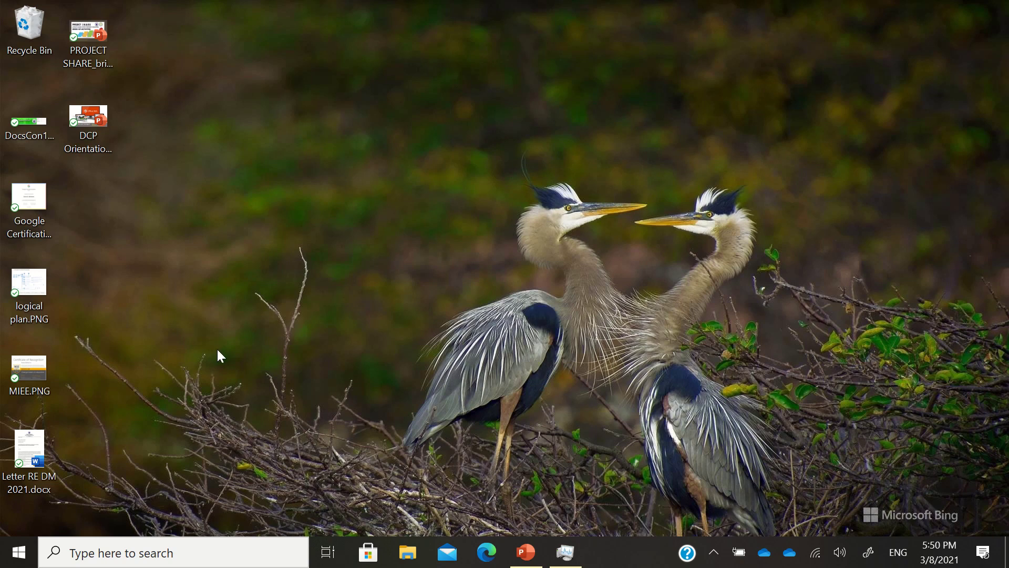
- Empty the Recycle Bin, permanently deleting the file in it, and clear the desktop selection
right_click(26, 22)
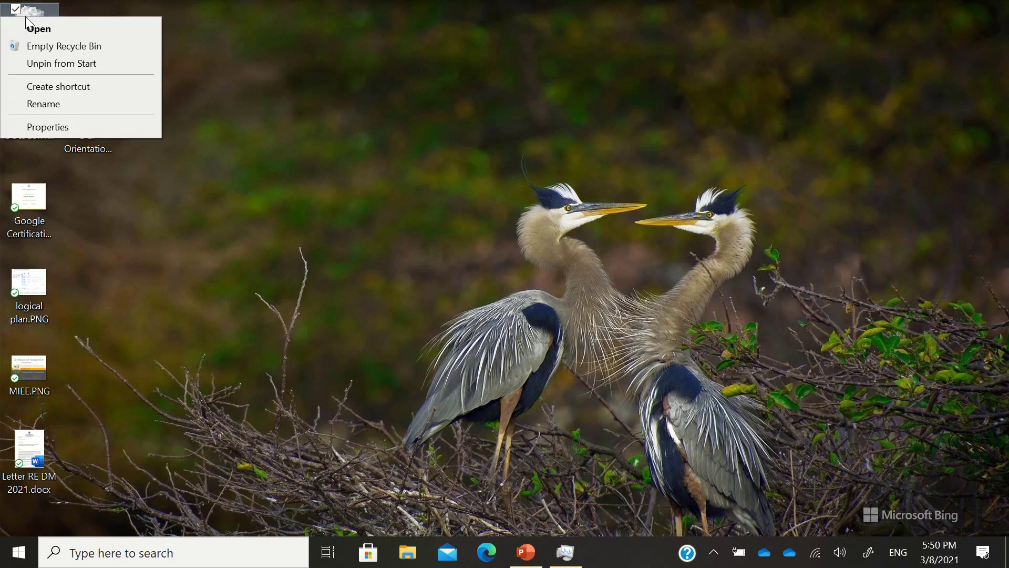
click(42, 46)
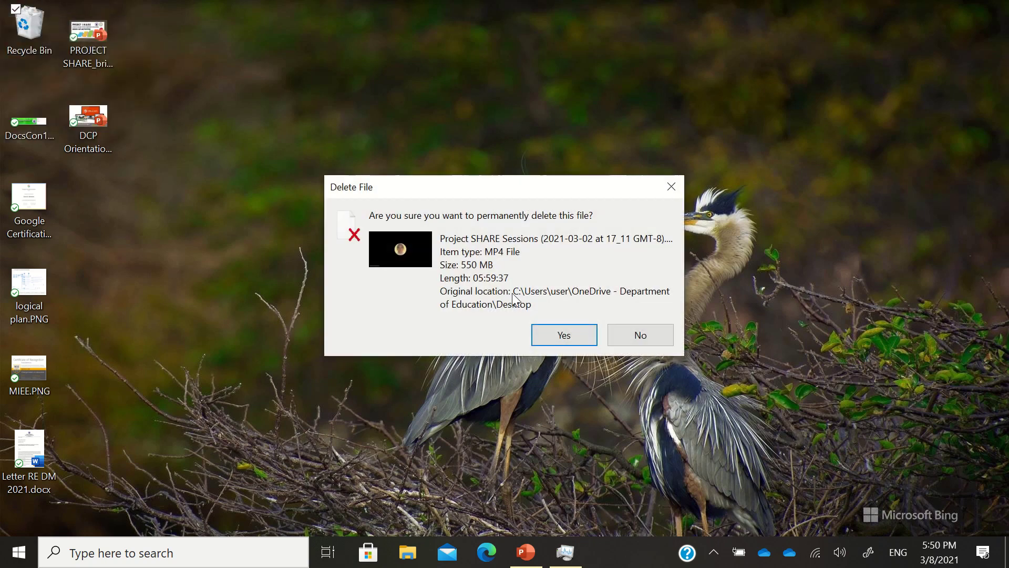
click(582, 342)
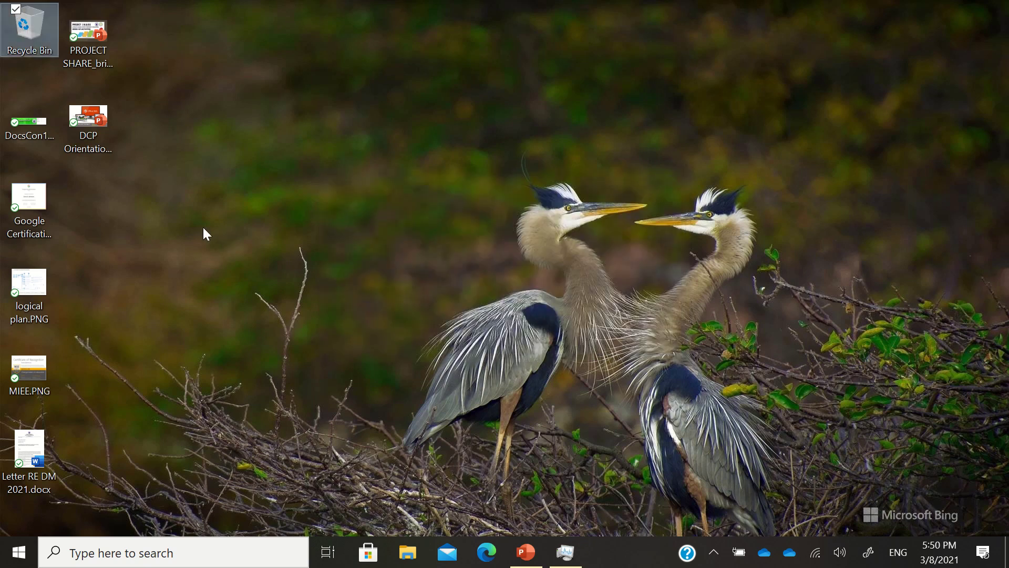
click(152, 215)
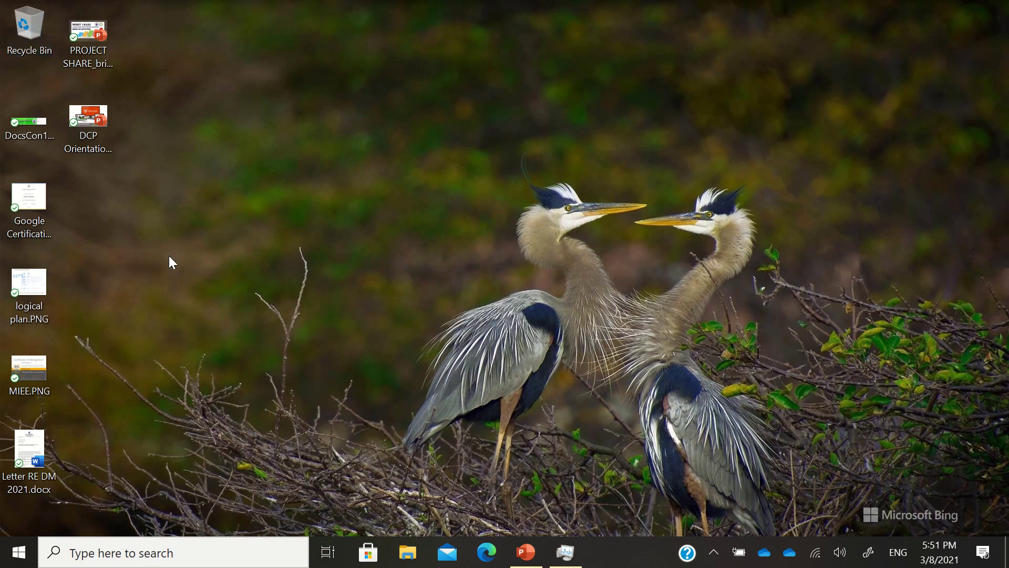
- Close Task Manager, find Disk Cleanup by searching for "disk" and run it as administrator
click(558, 540)
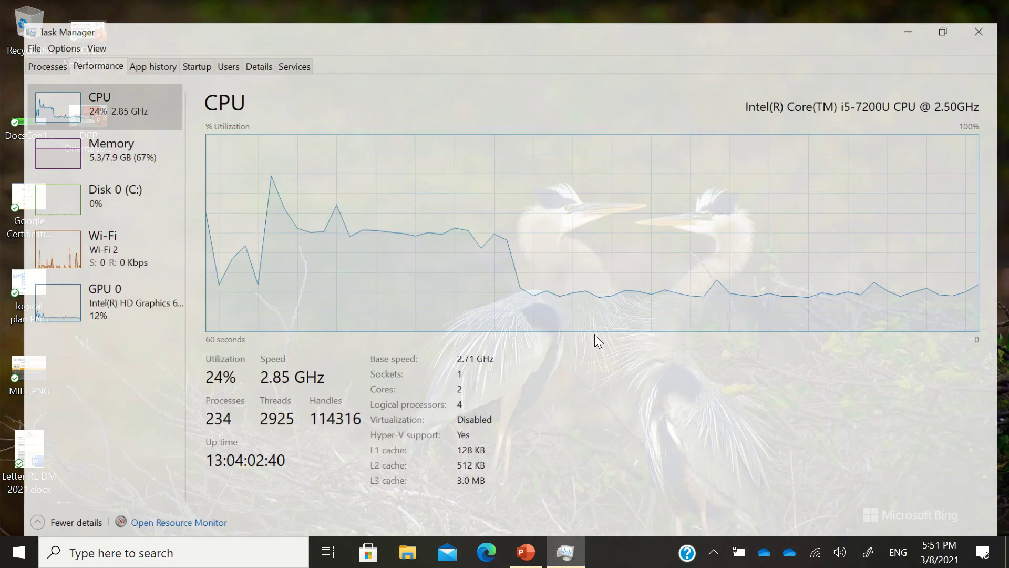
click(997, 6)
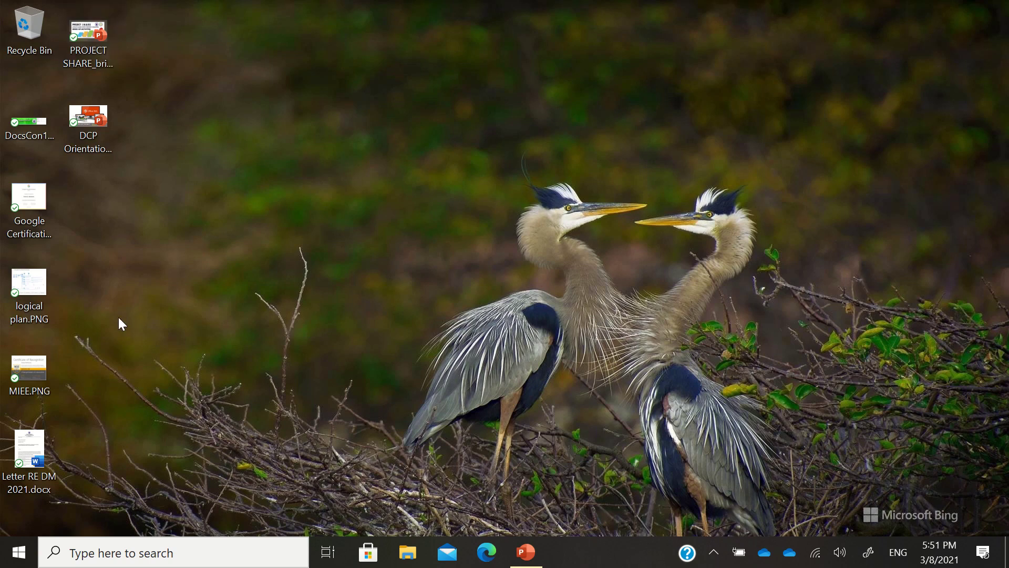
click(220, 560)
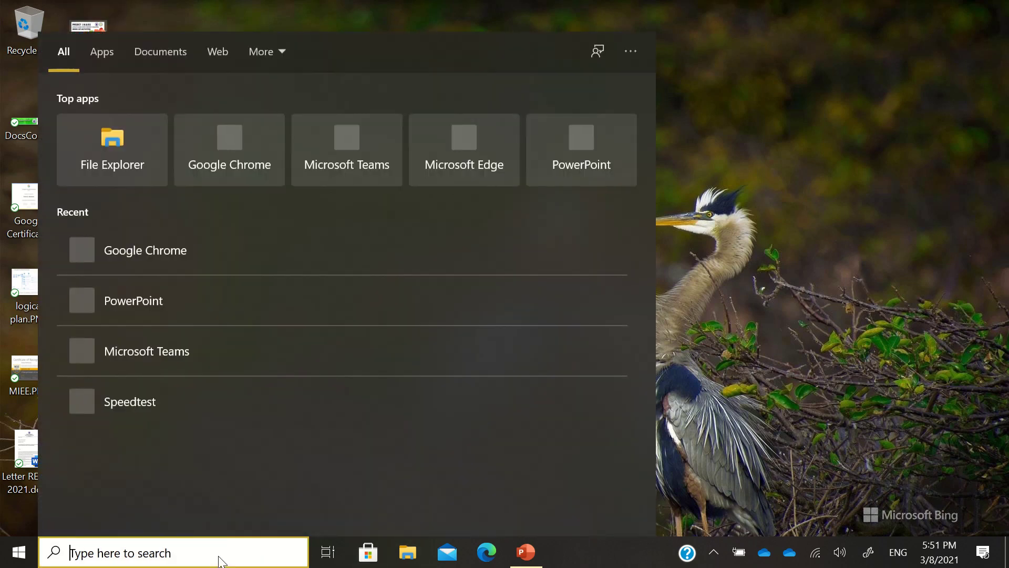
text(disk)
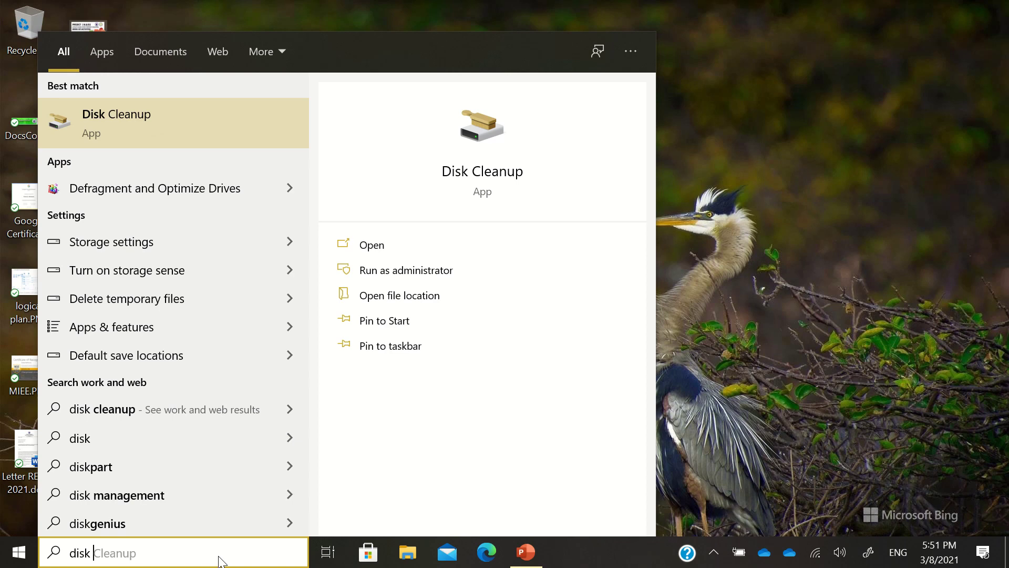
click(388, 273)
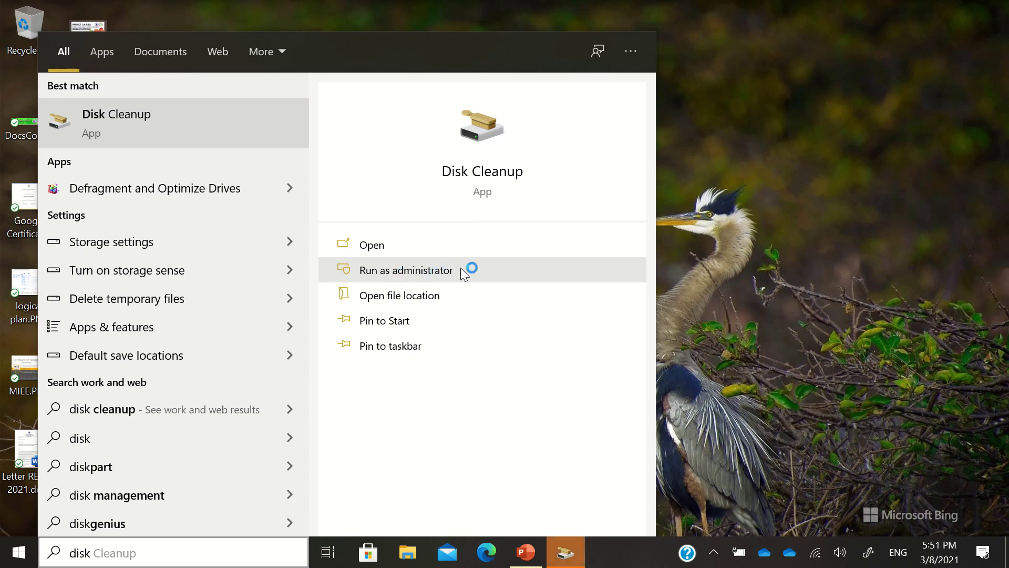
click(571, 556)
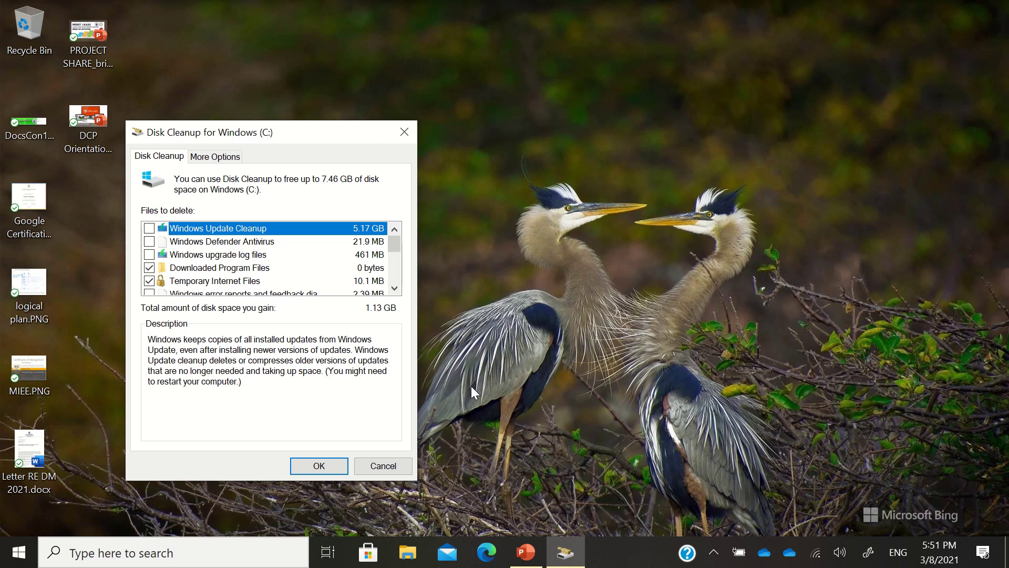
- Mark every file category in Disk Cleanup for deletion except Downloads, including Windows Update Cleanup, Delivery Optimization Files and Temporary files
scroll(179, 283, down, 2)
scroll(179, 283, down, 2)
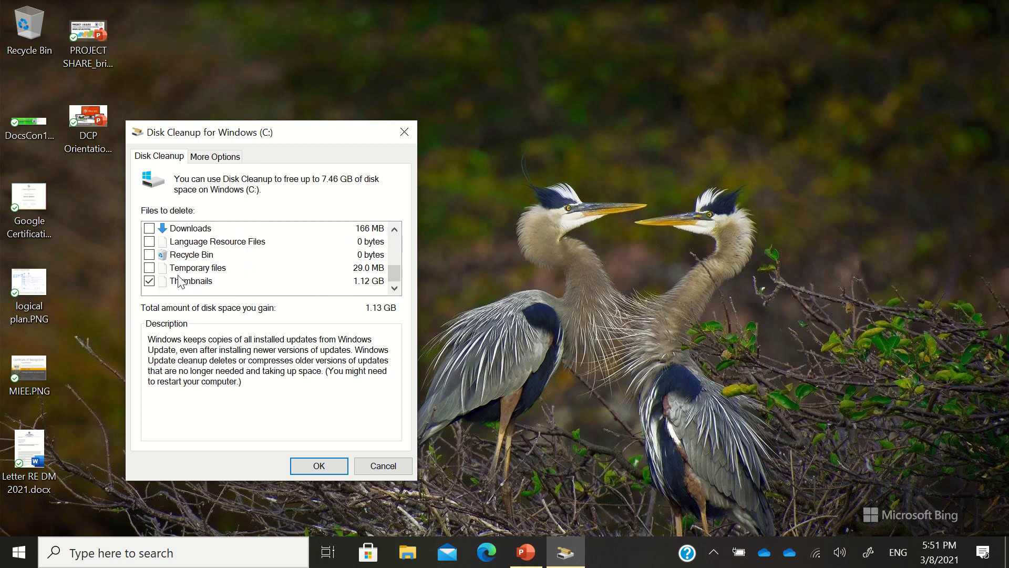
scroll(171, 284, up, 4)
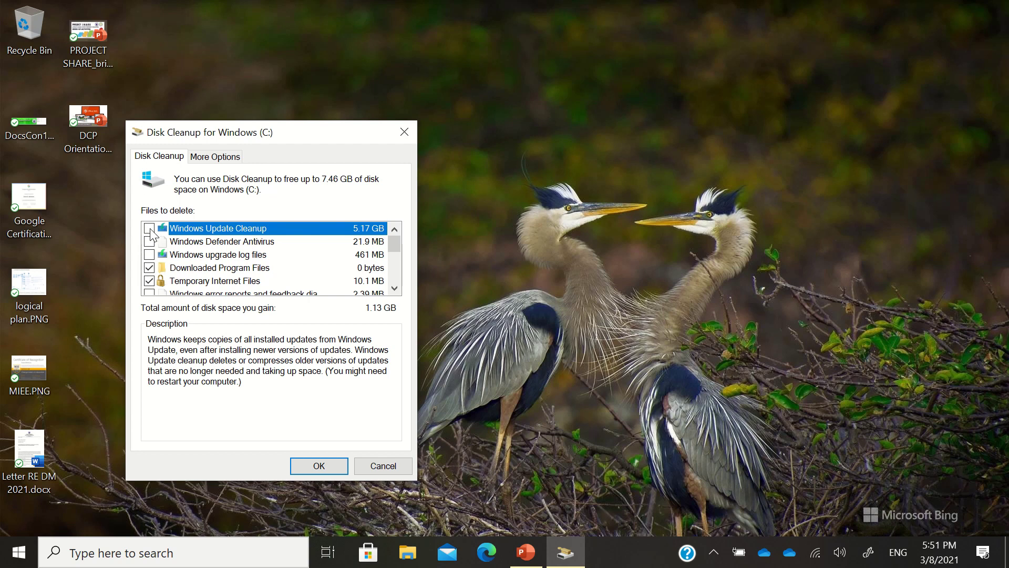
click(149, 229)
click(149, 242)
scroll(150, 258, down, 2)
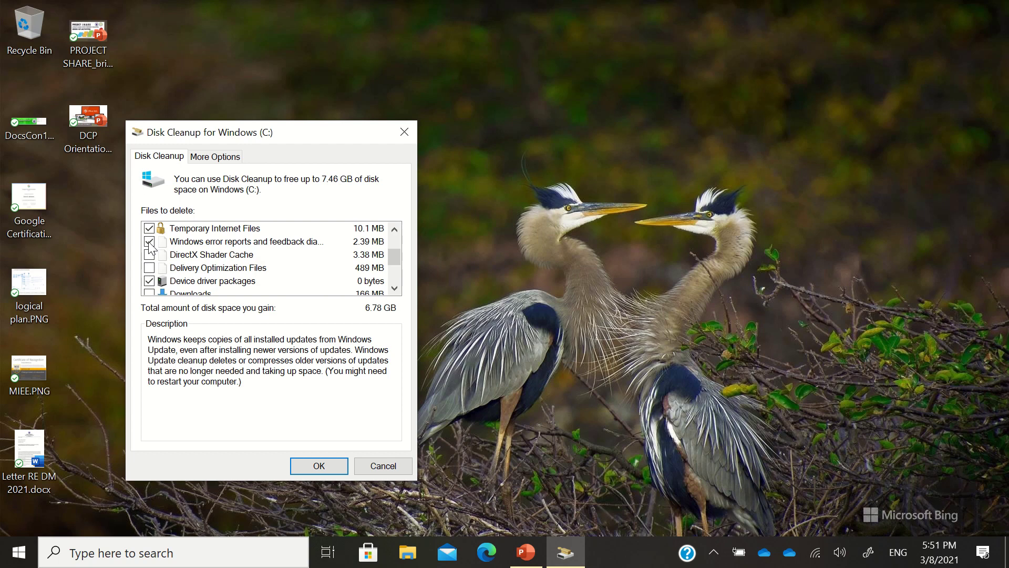
click(150, 268)
scroll(151, 272, down, 2)
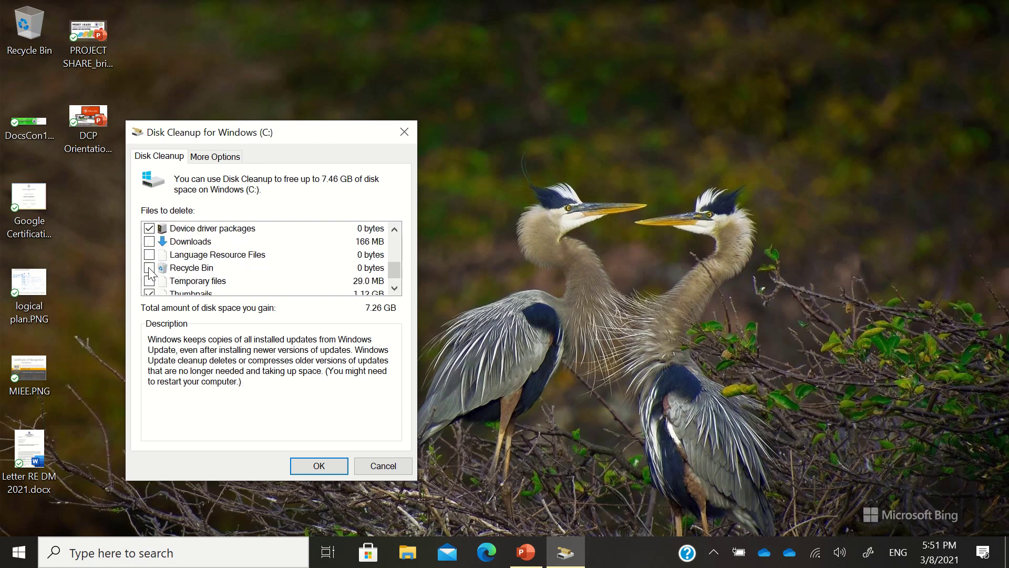
click(150, 268)
click(150, 254)
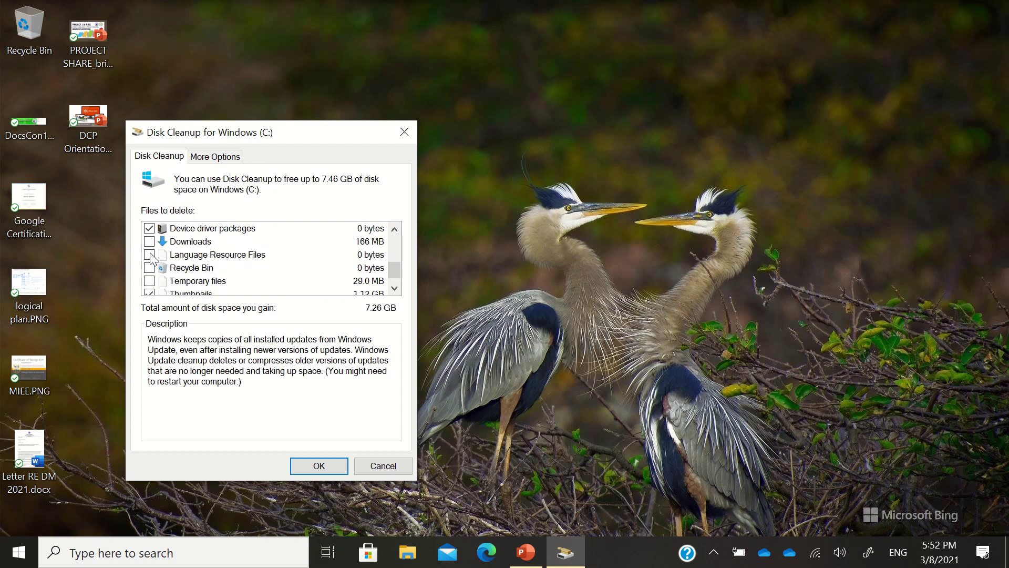
click(150, 282)
scroll(226, 278, down, 1)
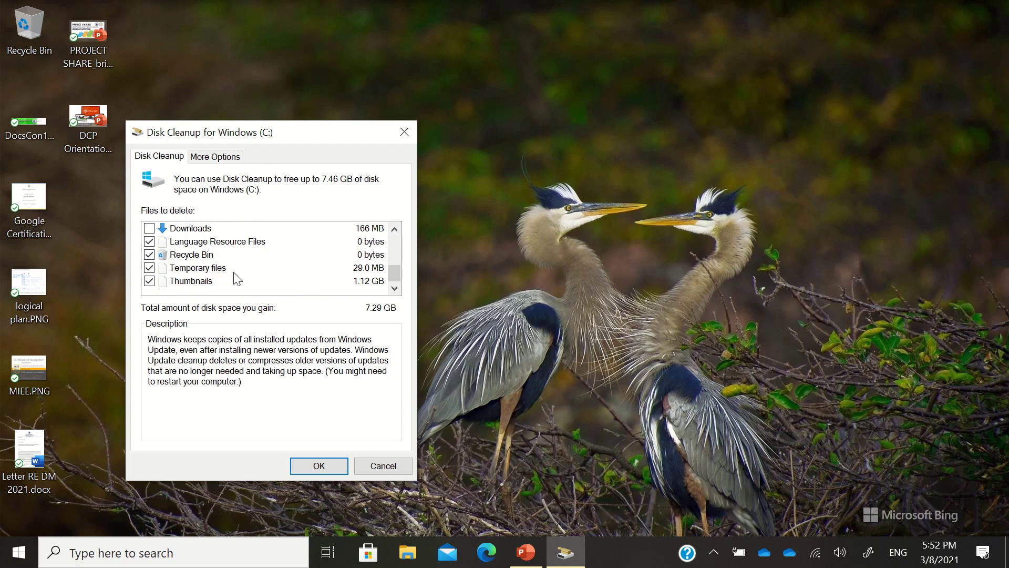
- Toggle Windows Update Cleanup and Windows upgrade log files off and back on to compare the disk space gained
scroll(238, 279, up, 3)
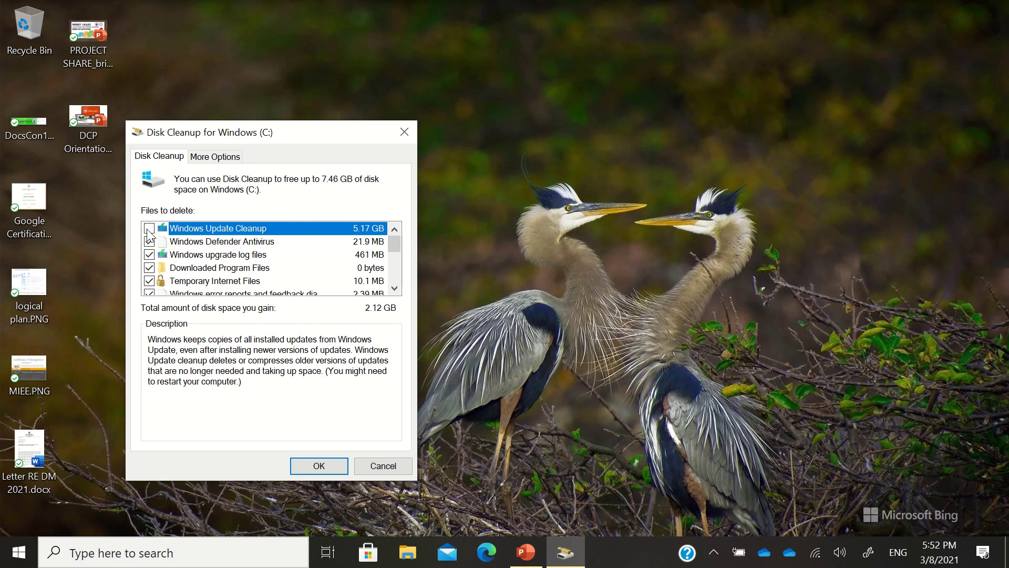
click(149, 230)
click(149, 255)
click(149, 255)
scroll(210, 279, down, 3)
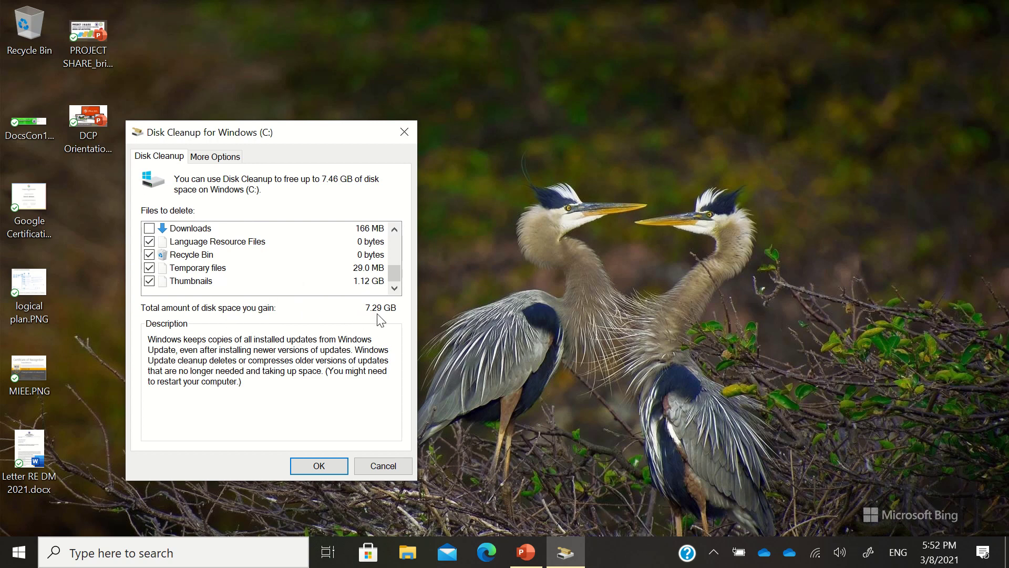
- Review the marked cleanup categories and their sizes, and cancel Disk Cleanup without deleting anything
scroll(368, 292, up, 3)
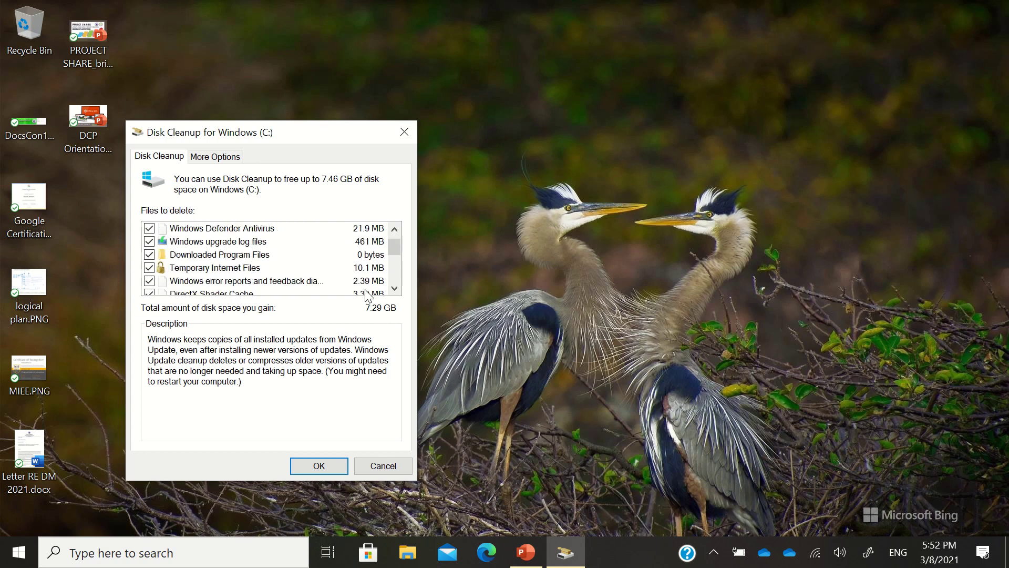
scroll(382, 284, up, 1)
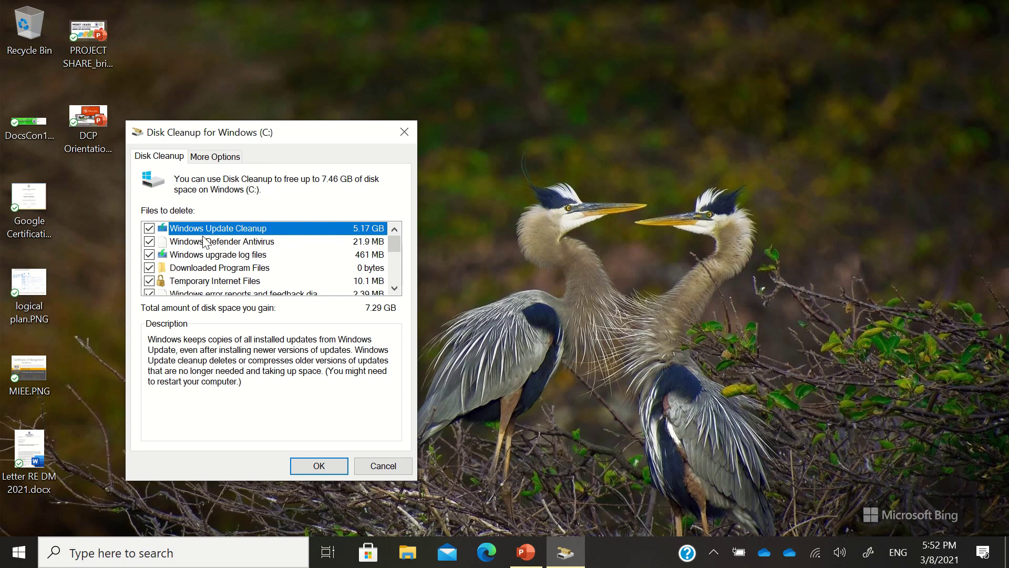
scroll(380, 247, down, 3)
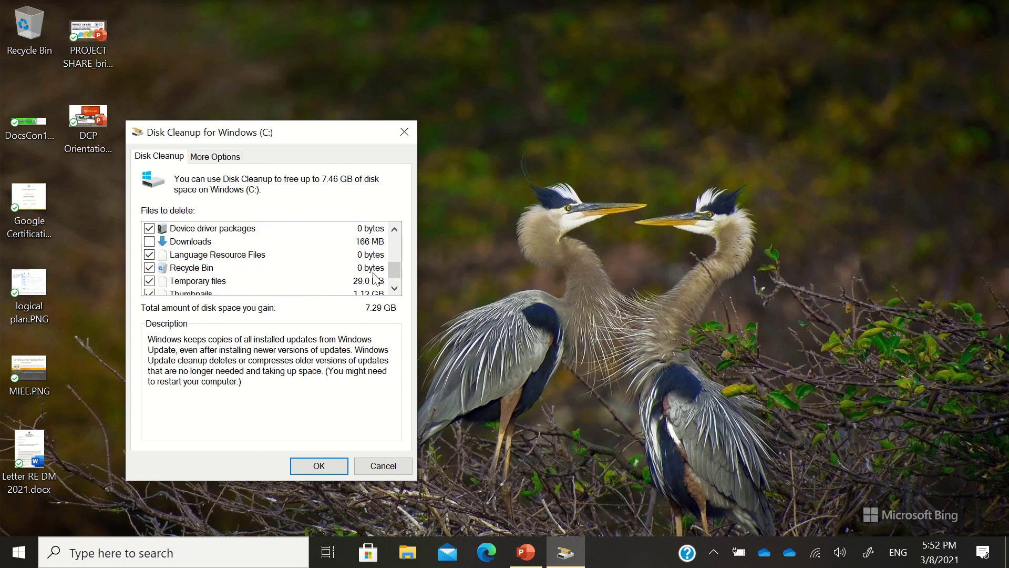
scroll(367, 297, down, 1)
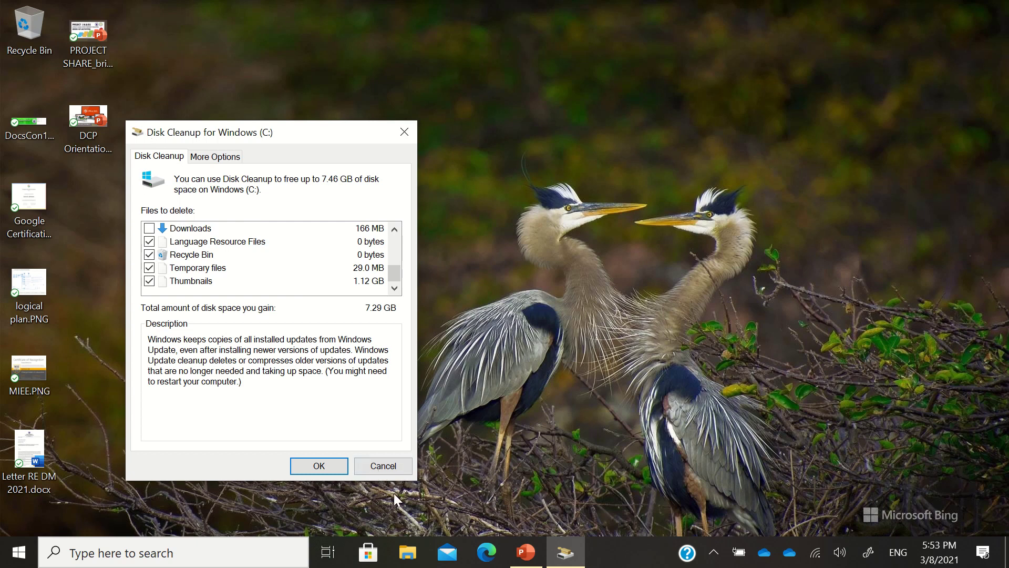
click(389, 467)
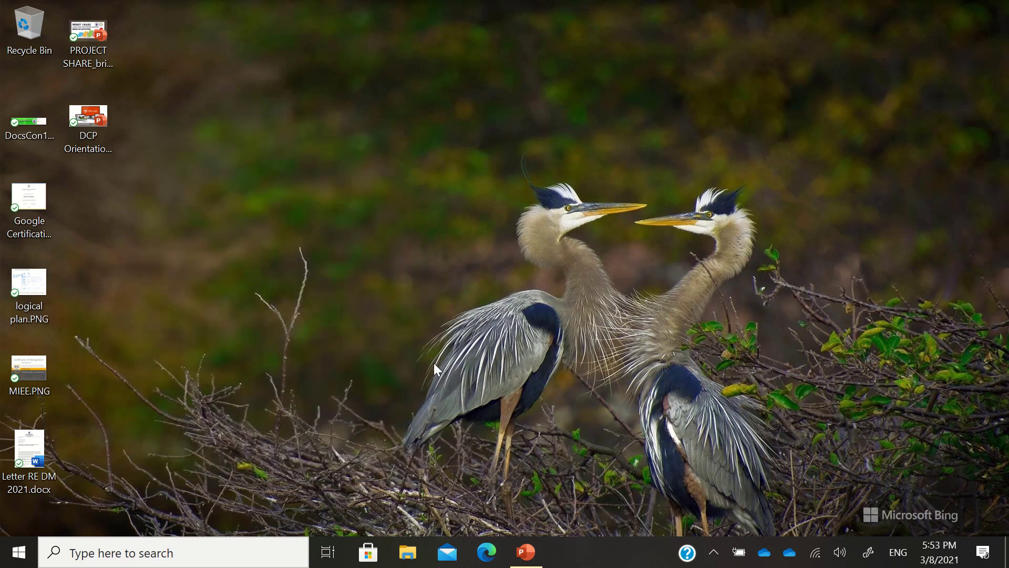
- Search for "Disk" again and reopen Disk Cleanup as administrator
click(230, 552)
text(Disk)
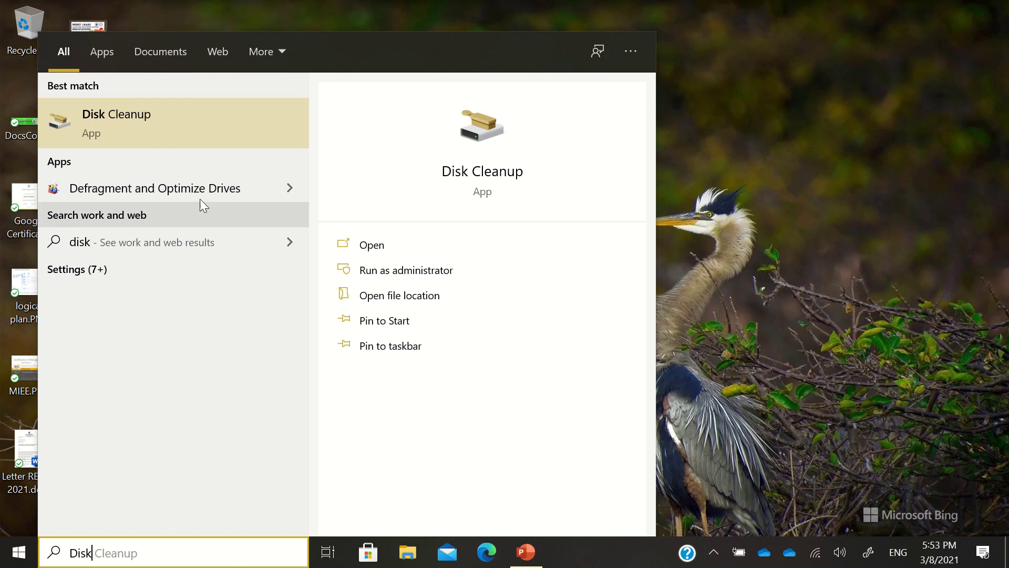
click(393, 271)
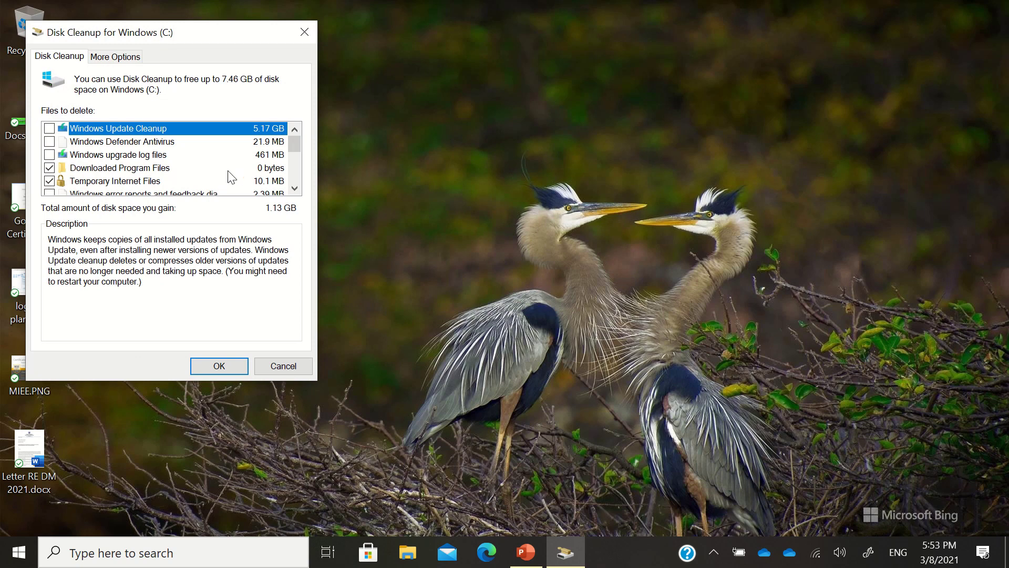
- Mark temporary files, language resources, DirectX Shader Cache, Delivery Optimization Files and Windows error reports for deletion, and cancel the cleanup
scroll(105, 173, down, 3)
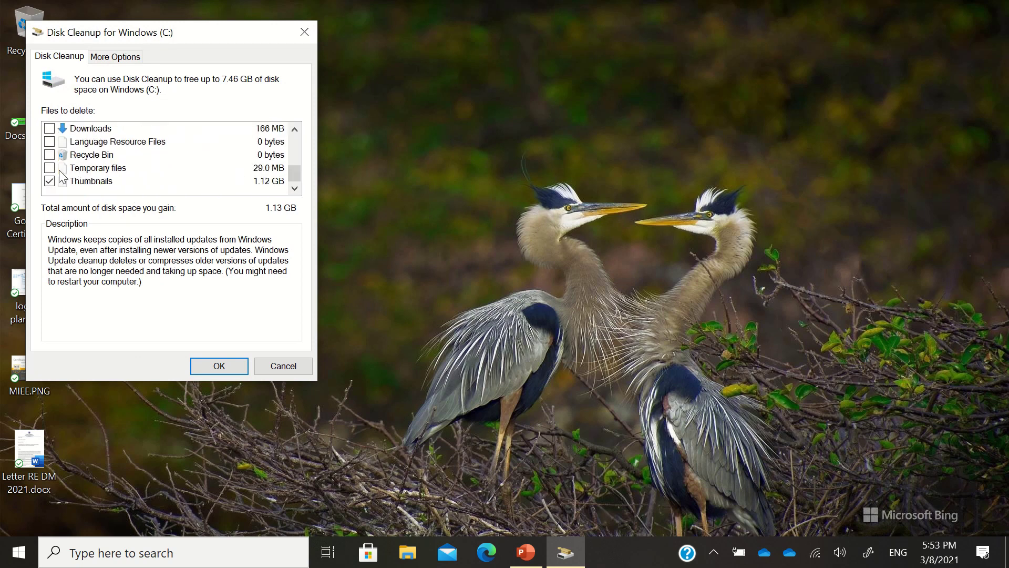
scroll(68, 174, up, 3)
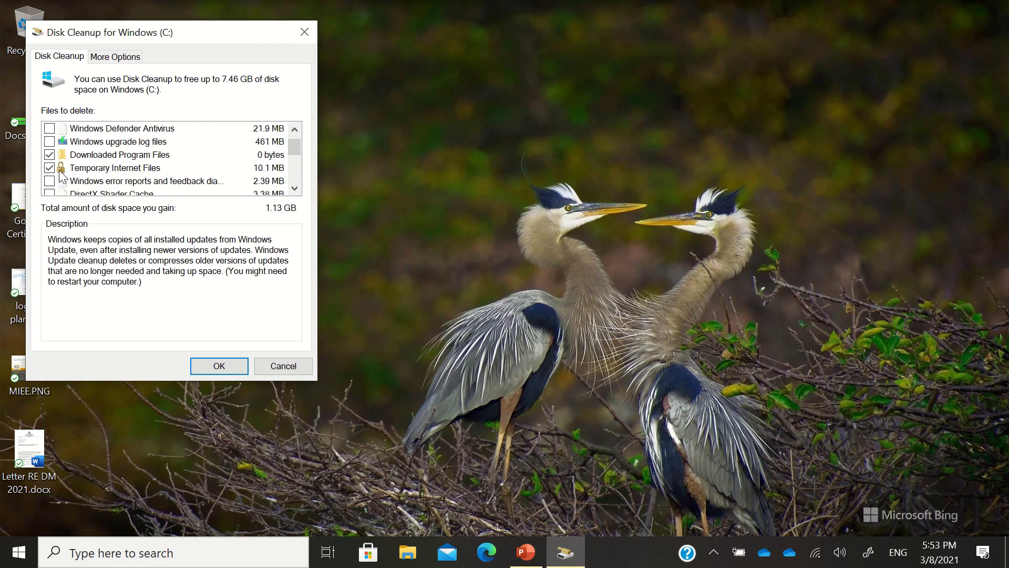
scroll(85, 174, down, 3)
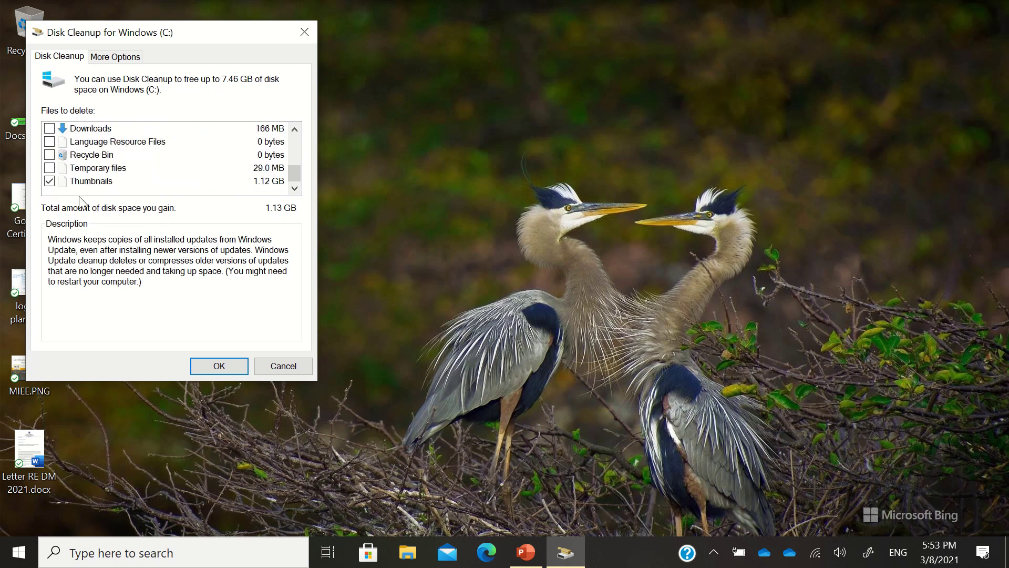
click(49, 168)
click(50, 142)
scroll(72, 149, up, 2)
click(49, 155)
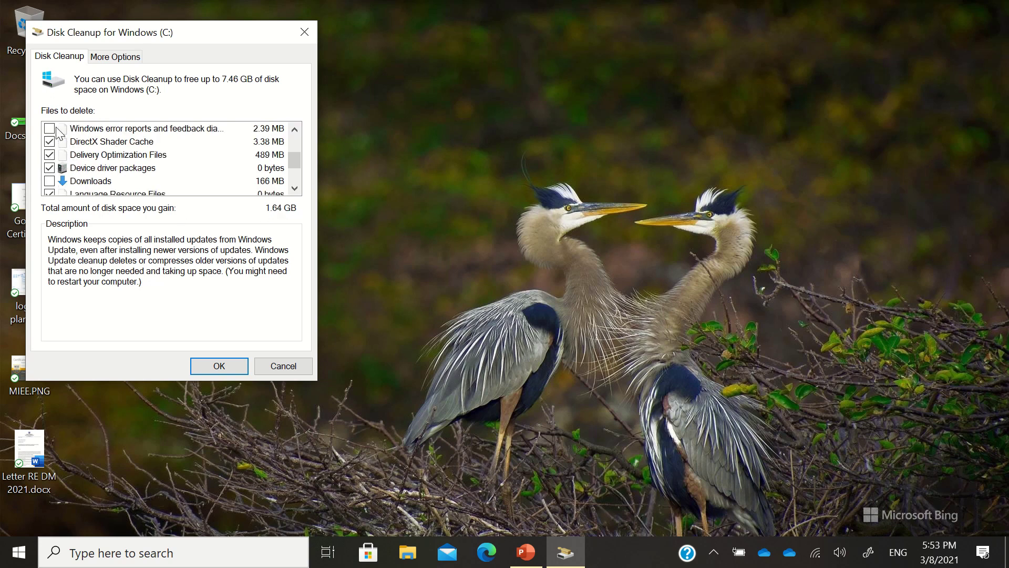
click(50, 128)
click(287, 368)
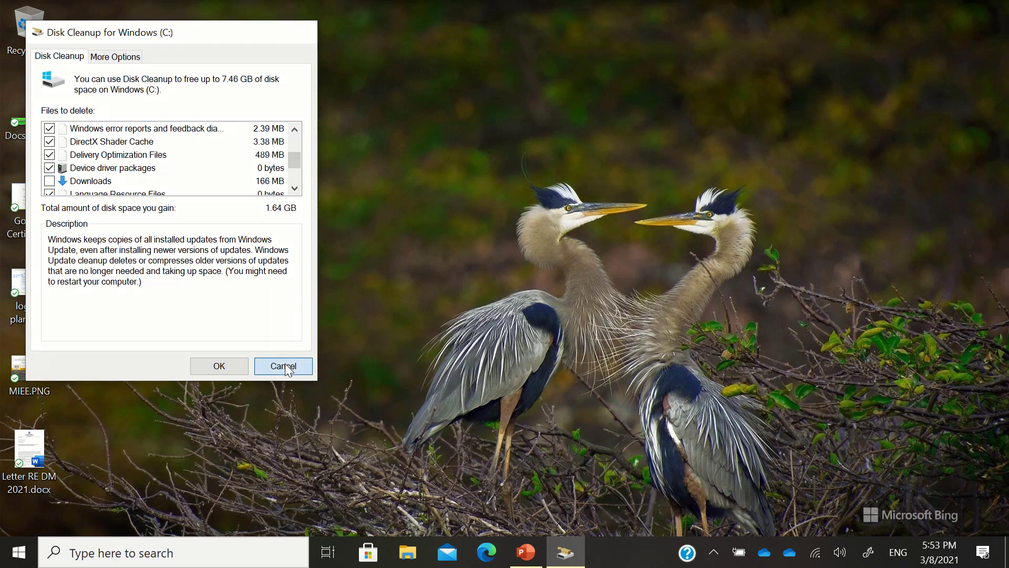
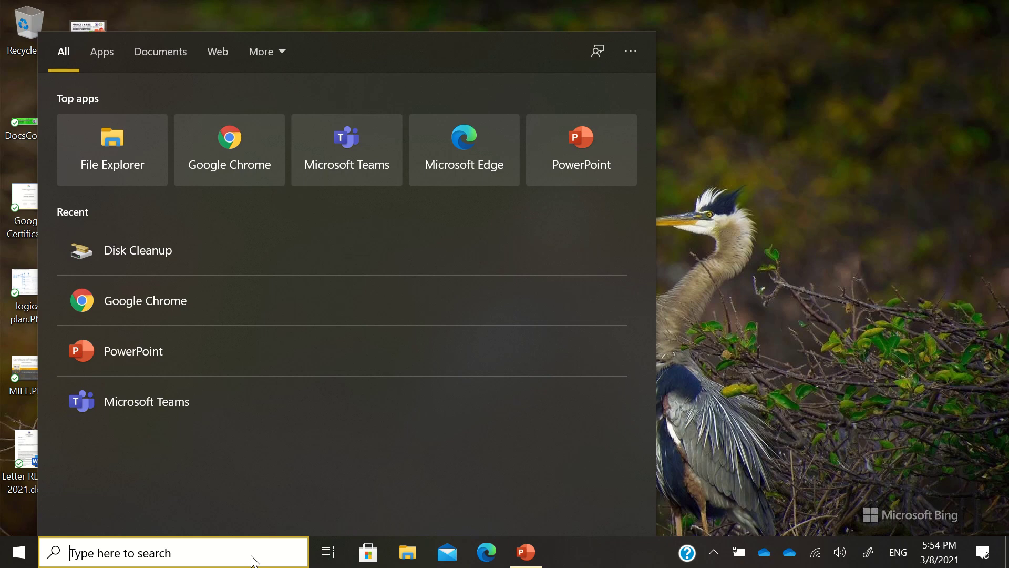
- Search for "defrag", run Defragment and Optimize Drives as administrator and select the Windows (C:) drive
text(defrag)
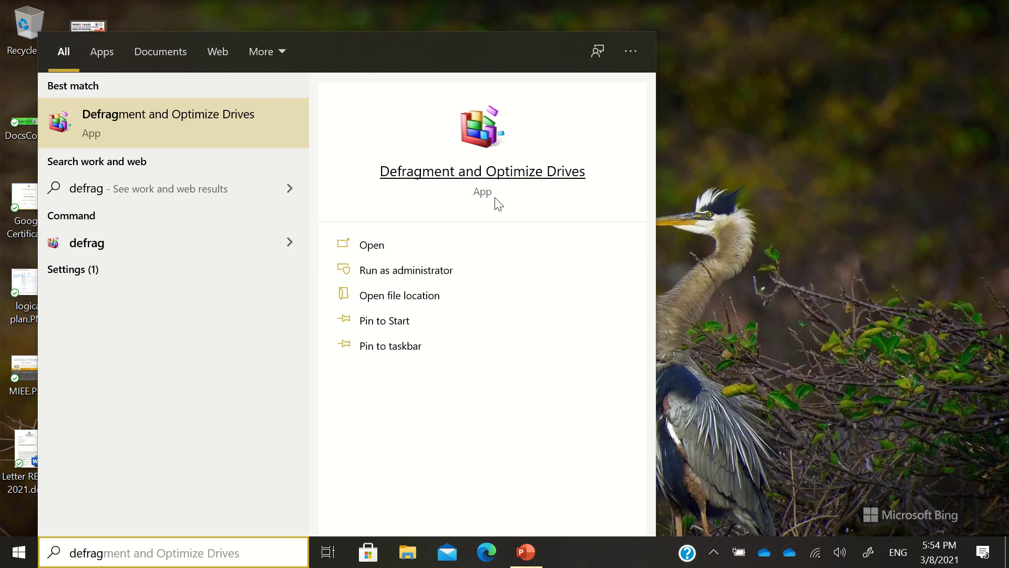
click(418, 272)
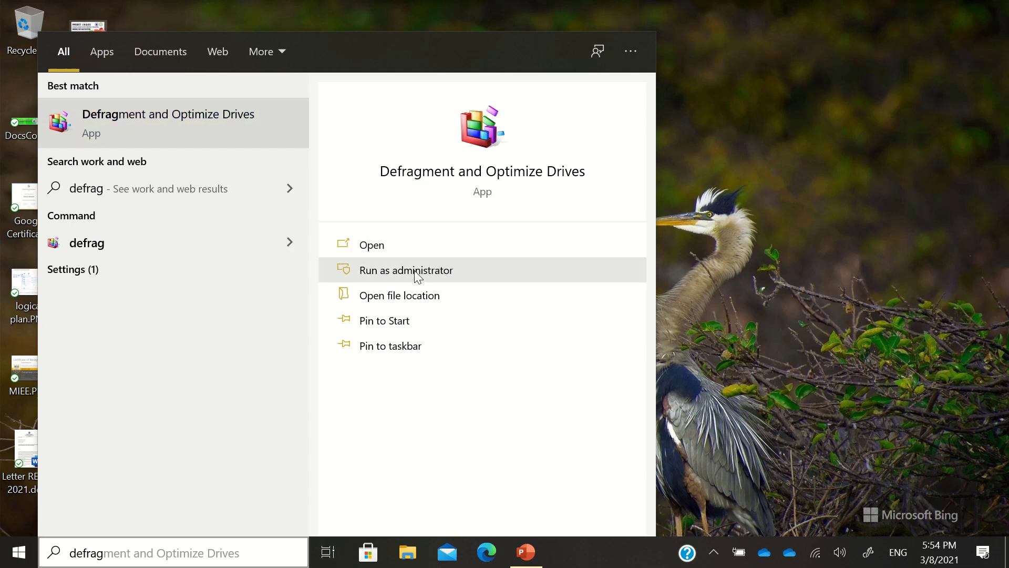
click(869, 235)
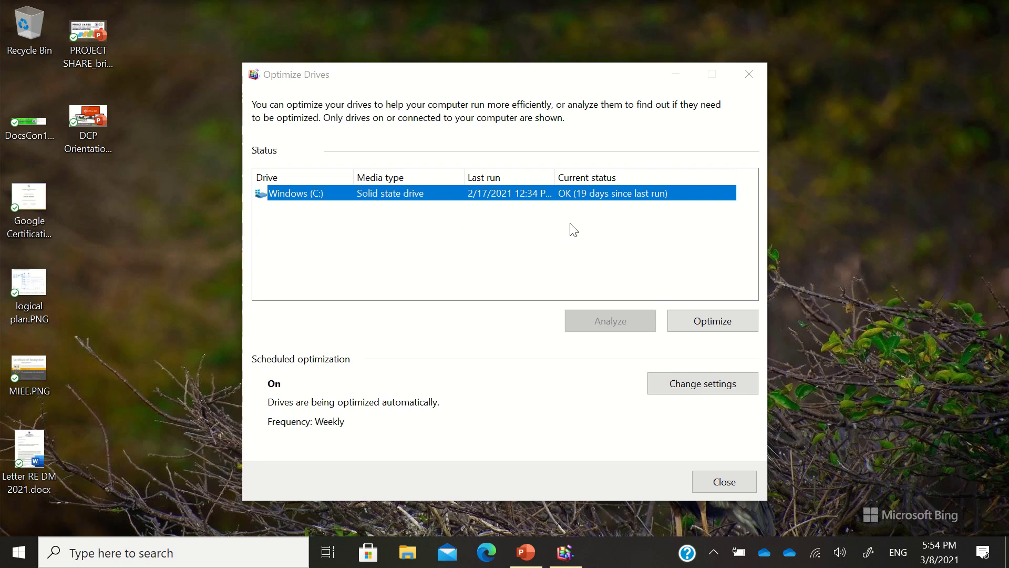
click(514, 193)
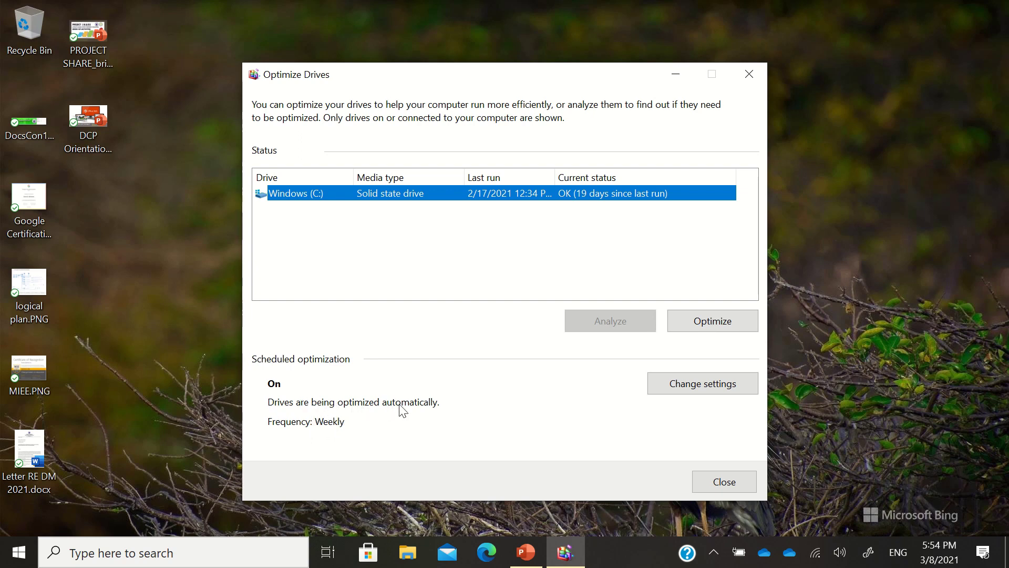
- Examine the frequency options in the drive optimization schedule and cancel without changing them
click(686, 390)
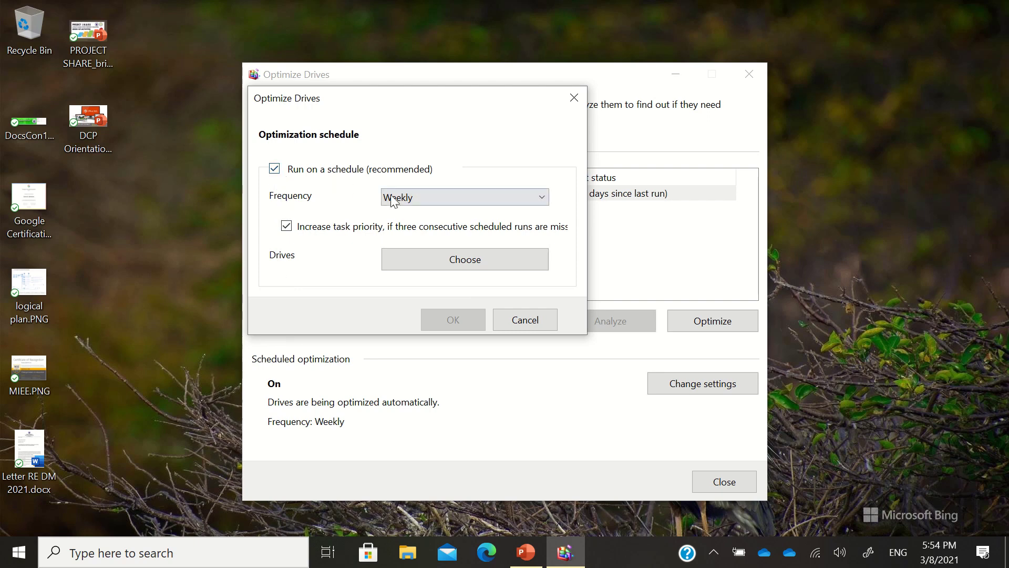
click(413, 202)
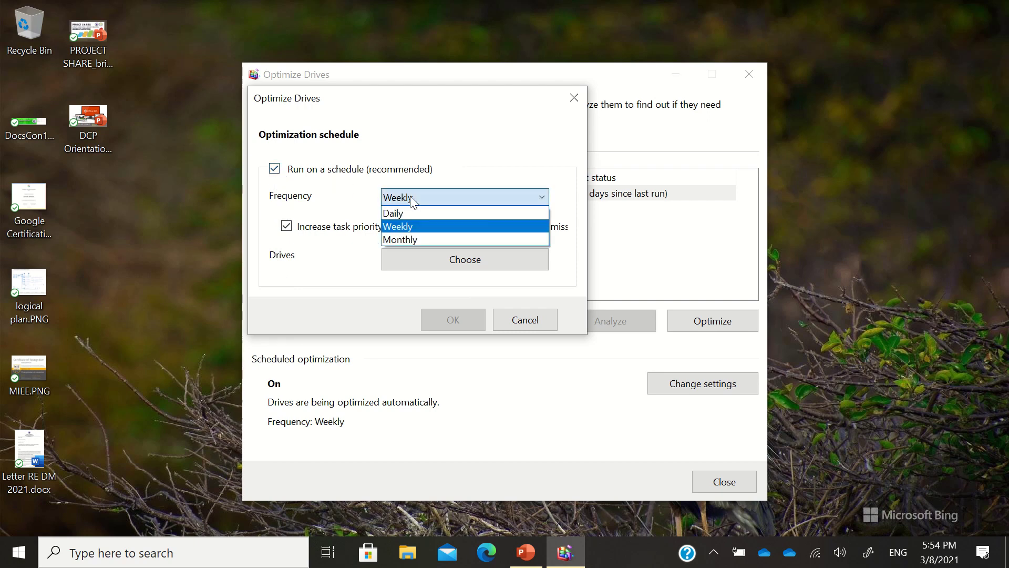
click(483, 130)
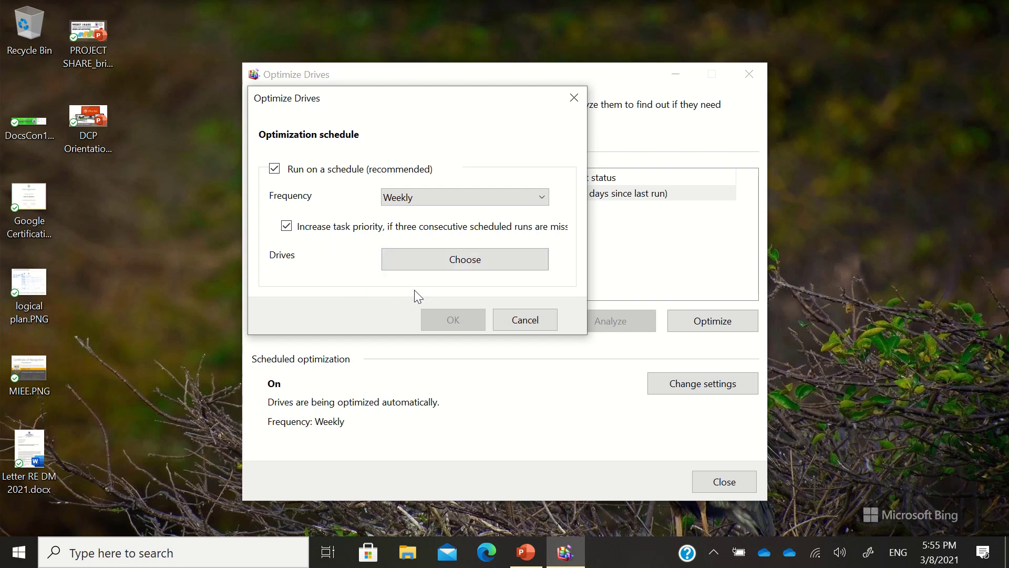
click(530, 324)
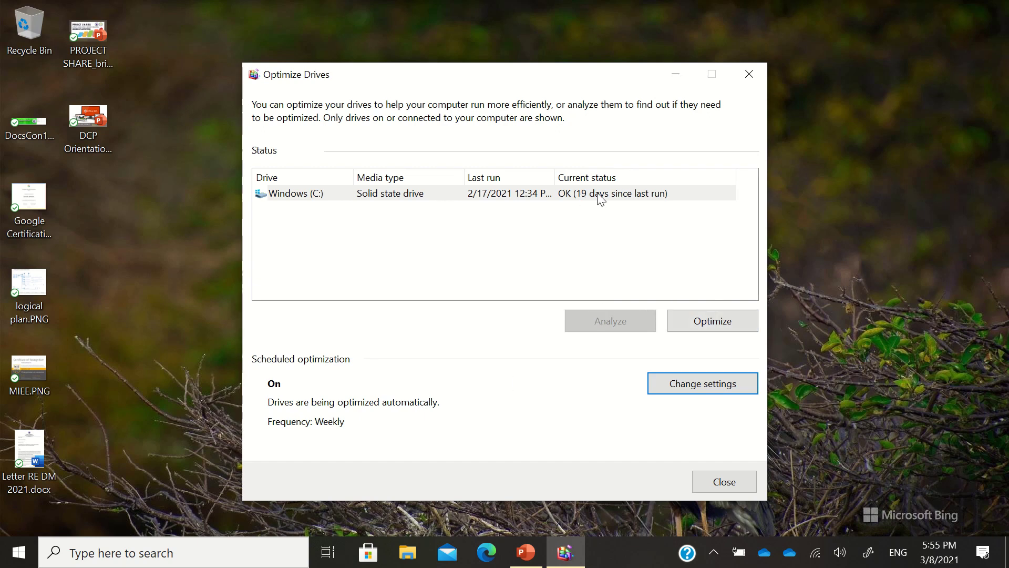
- Optimize the Windows (C:) drive and close the drive optimization window
click(389, 195)
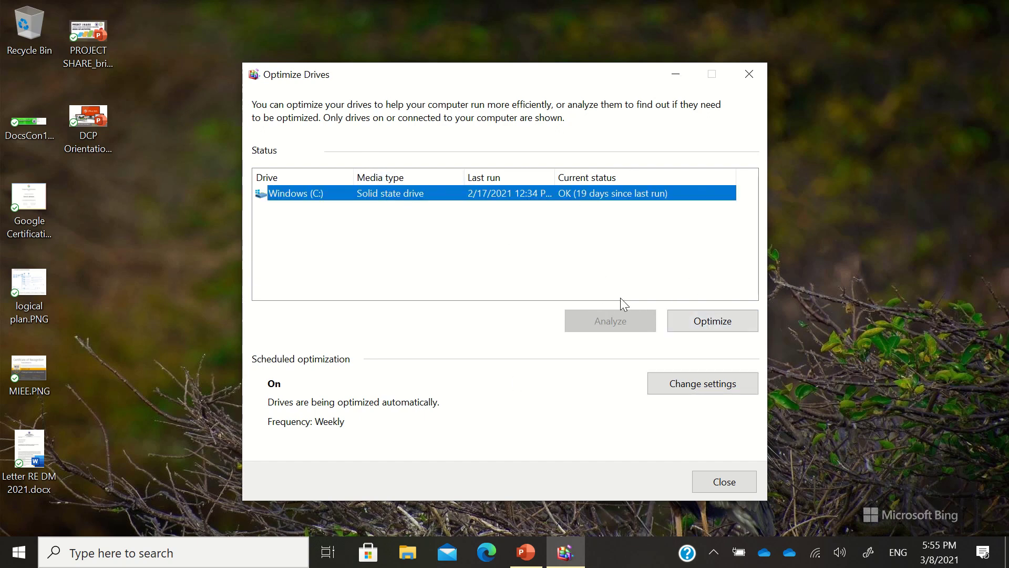
click(699, 327)
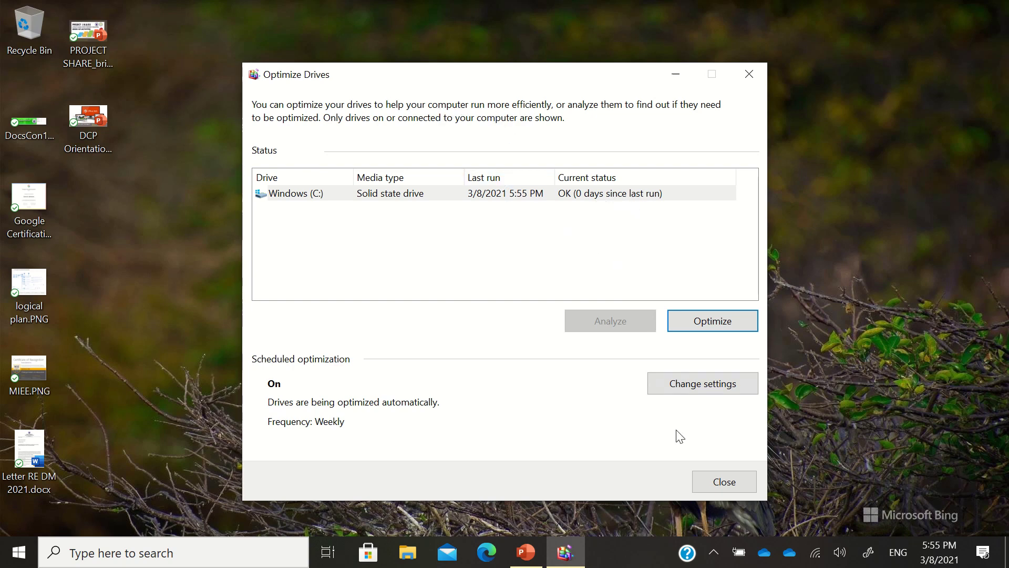
click(720, 488)
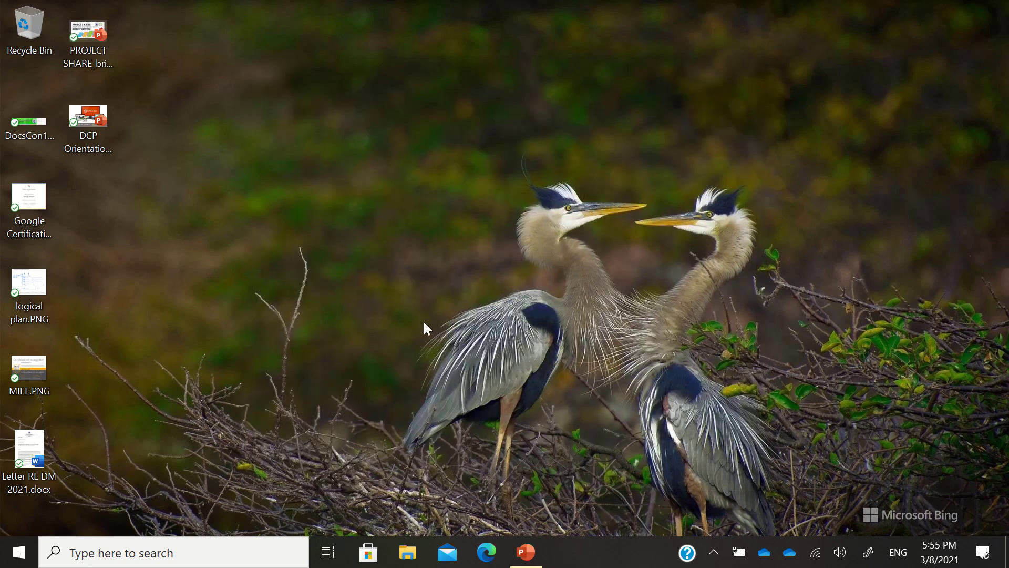
- Open File Explorer and remove all the recent files from Quick access
click(408, 552)
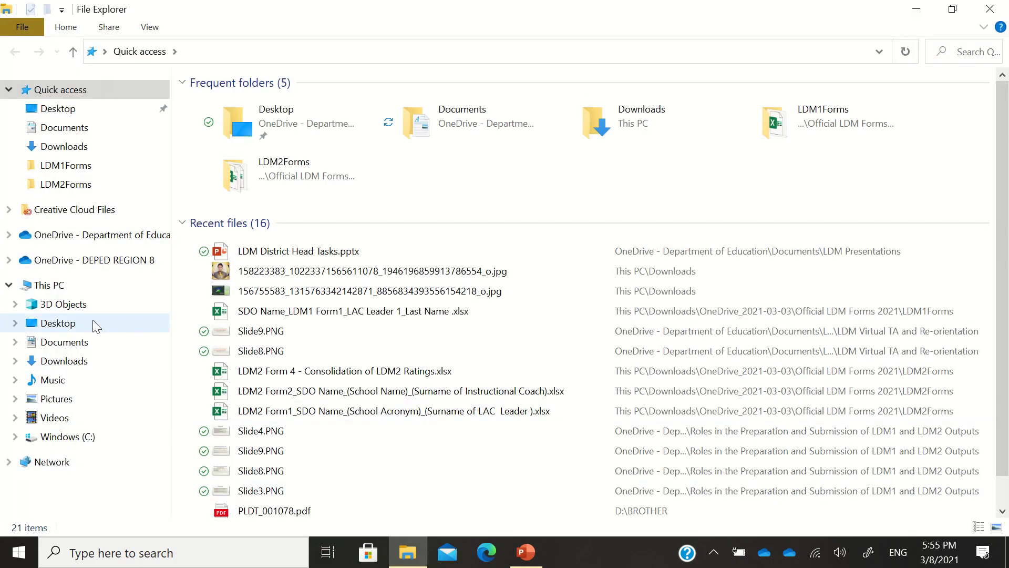
click(236, 222)
right_click(236, 222)
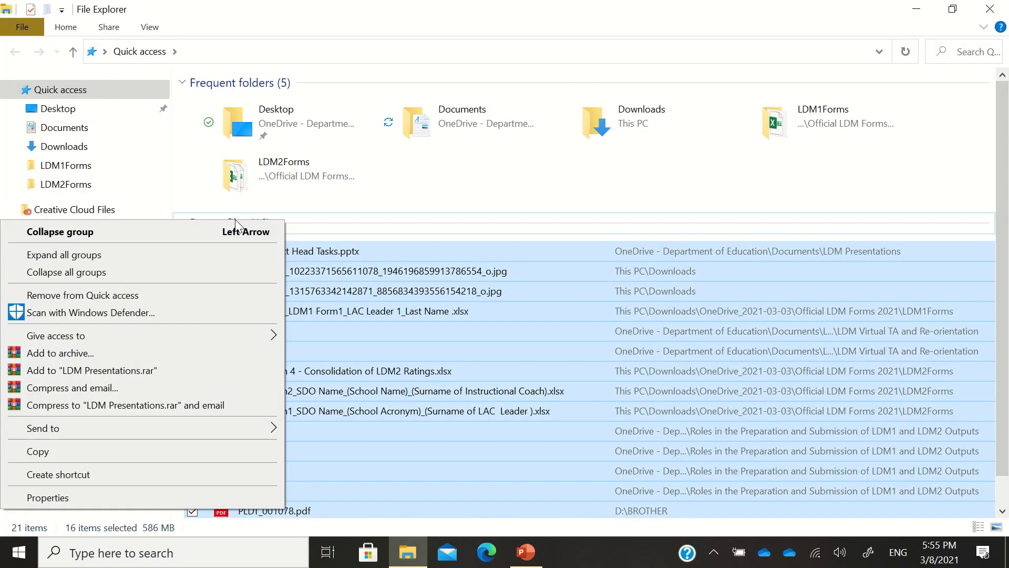
click(450, 192)
click(451, 191)
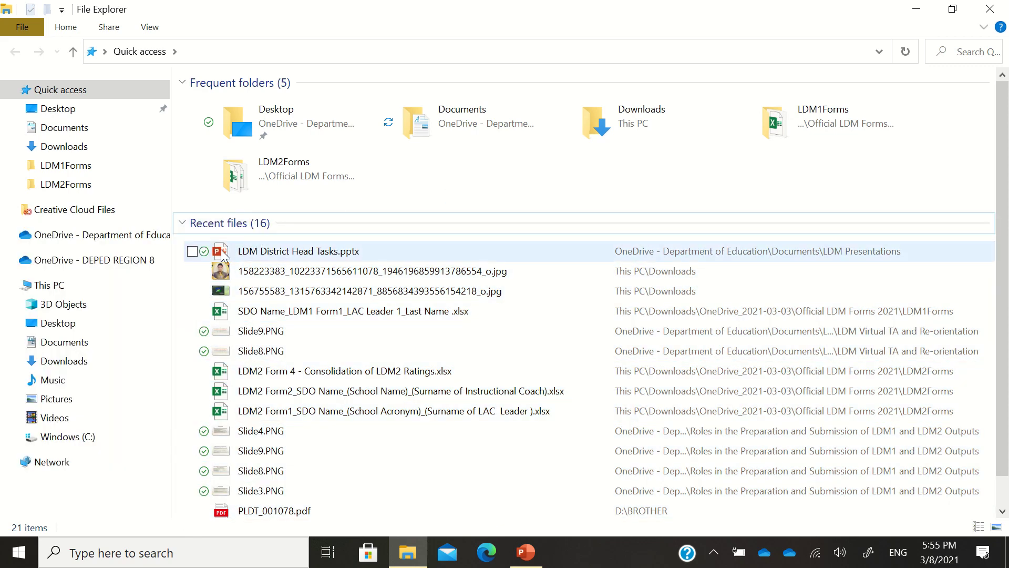
click(227, 229)
right_click(227, 229)
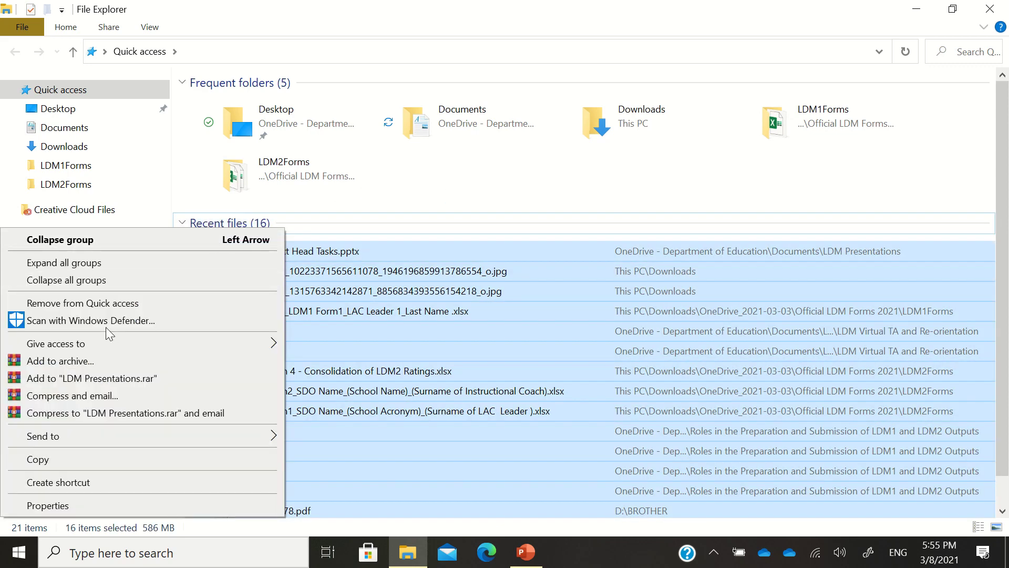
click(102, 305)
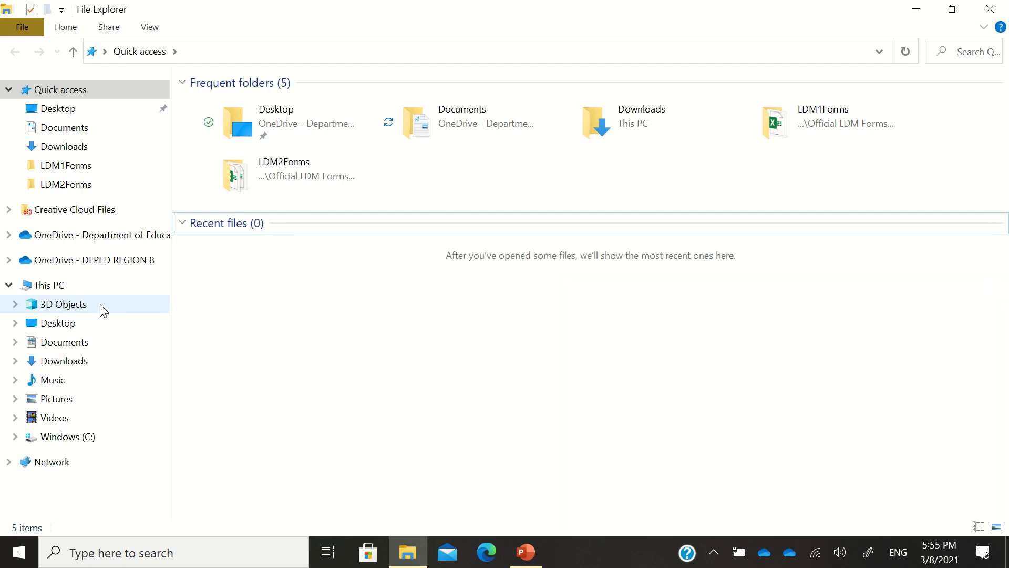
- Try to unpin all the frequent folders from Quick access
click(243, 87)
right_click(243, 86)
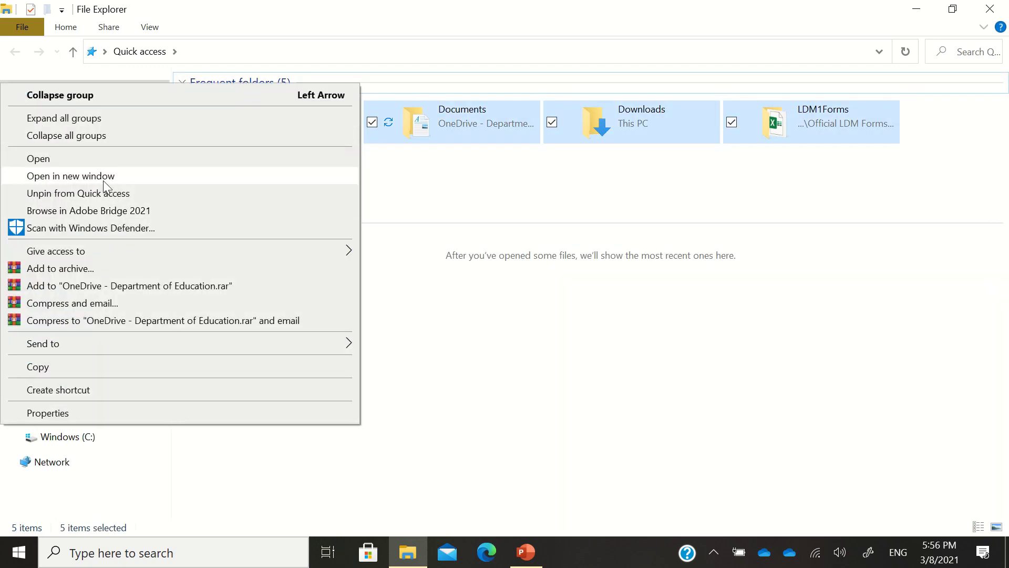
click(96, 195)
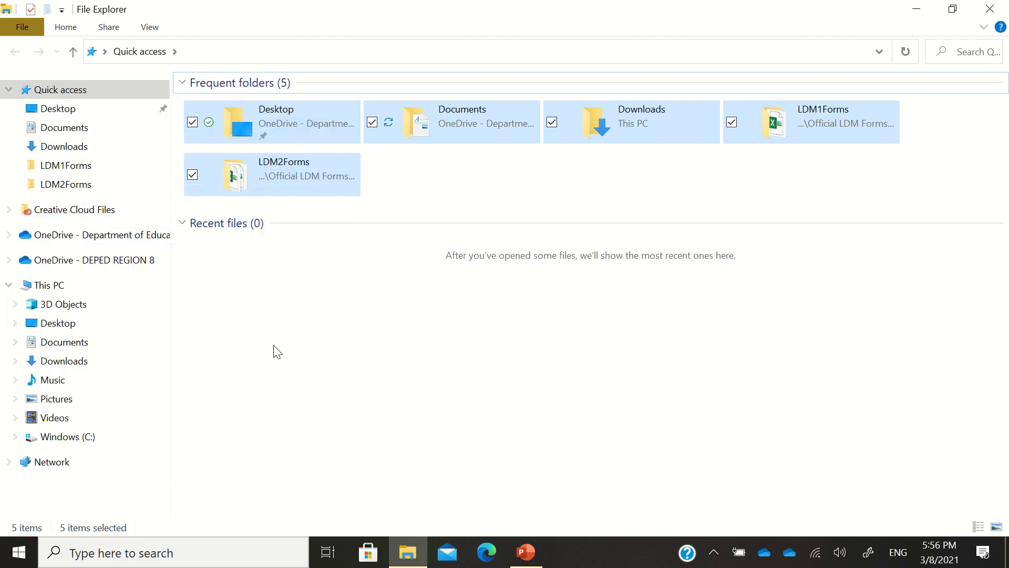
click(289, 350)
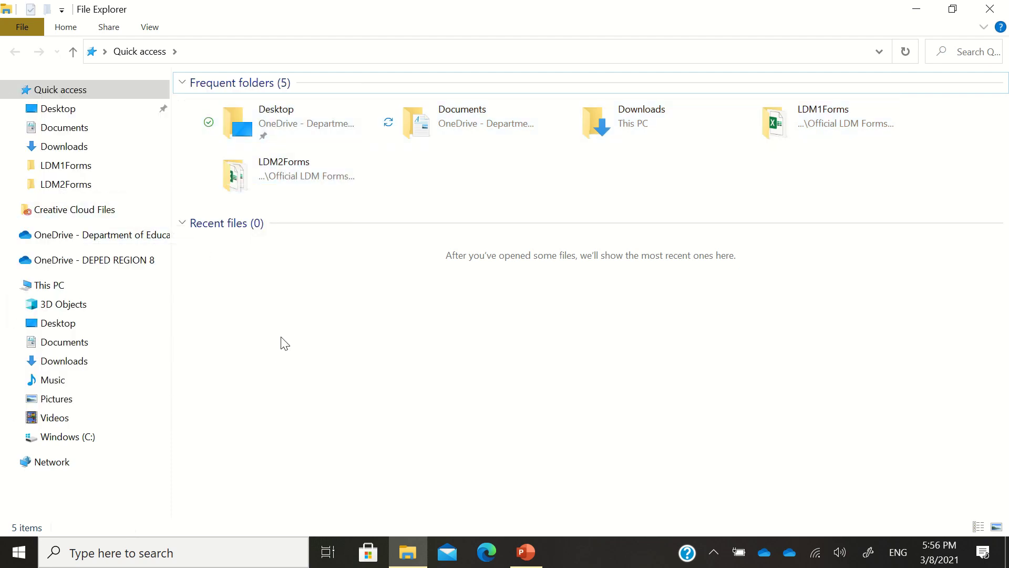
- Delete today's two images, the CES WE application form, both OUA memo PDFs and the DepEd Computerization Program PDF from Downloads, and close File Explorer
click(72, 150)
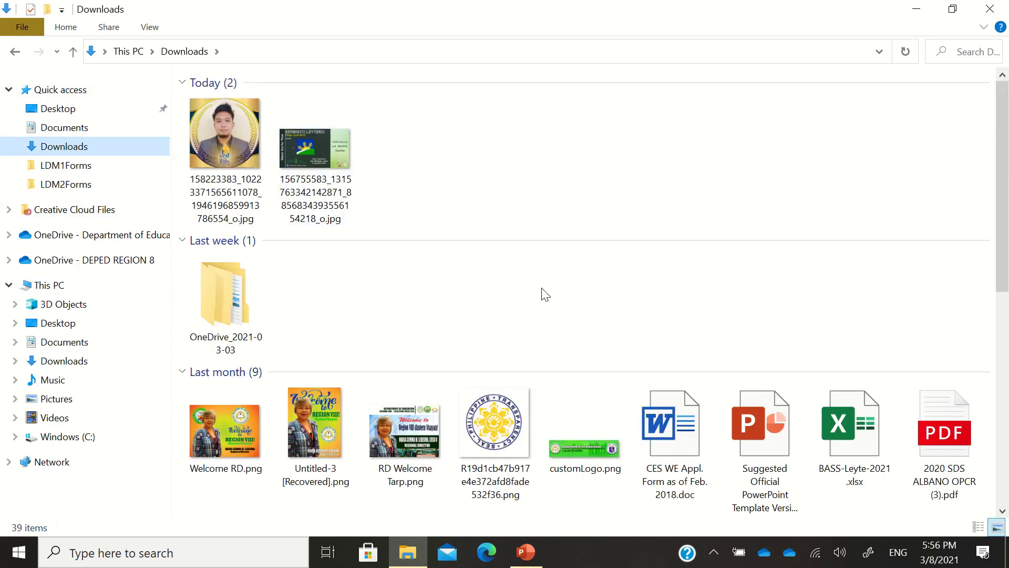
scroll(762, 338, down, 10)
scroll(770, 347, up, 10)
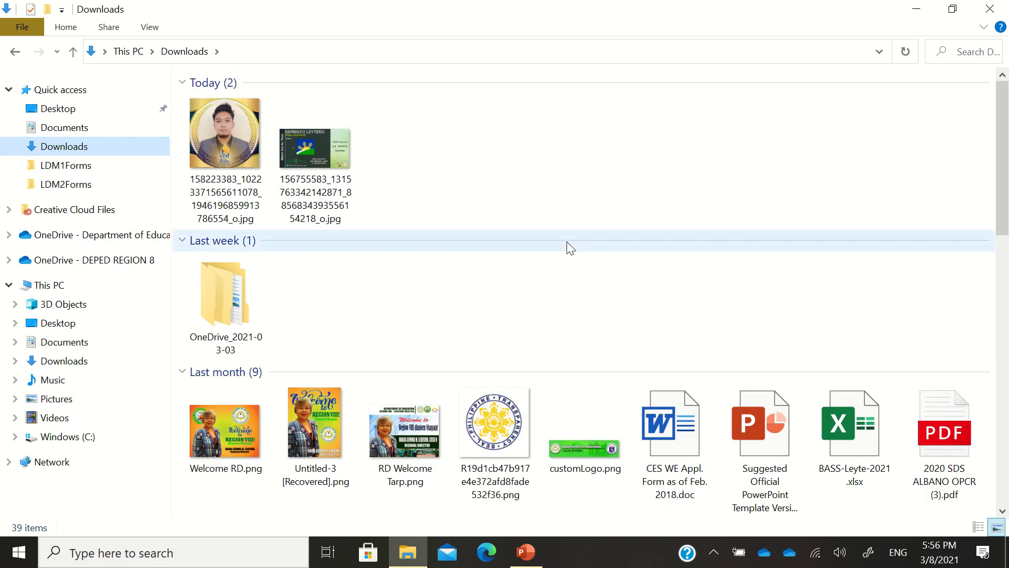
click(220, 170)
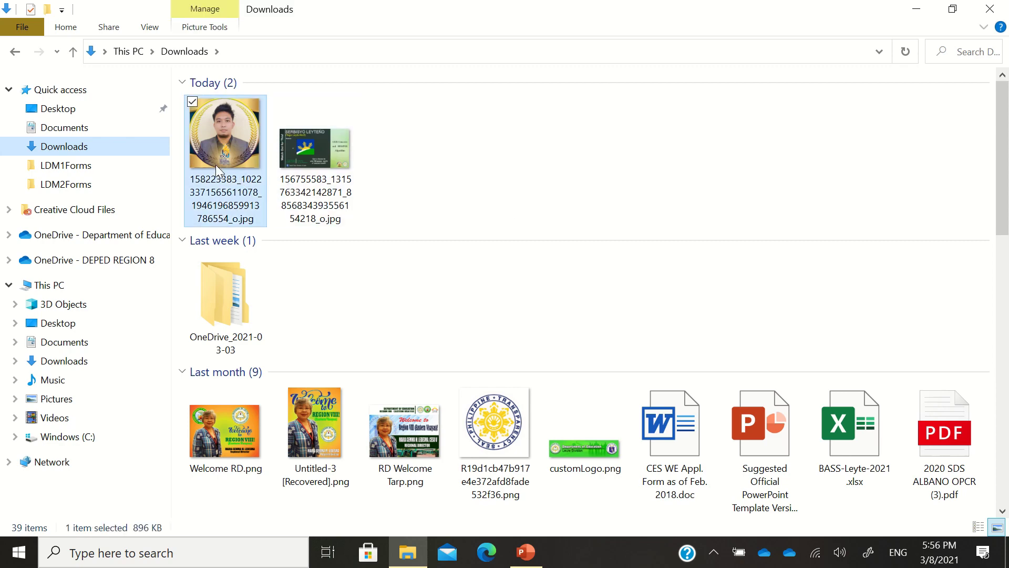
ctrl+click(337, 168)
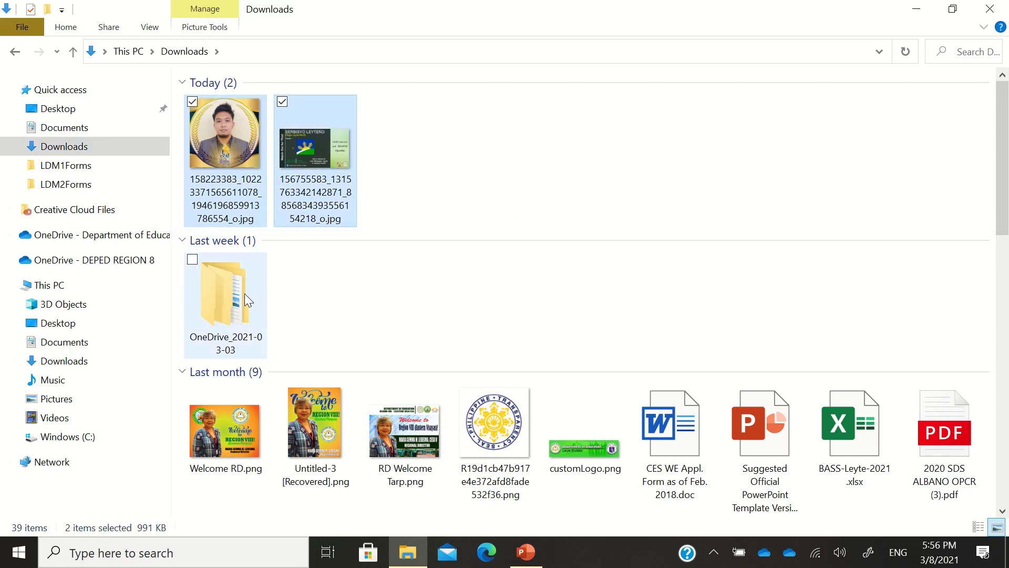
scroll(463, 316, down, 5)
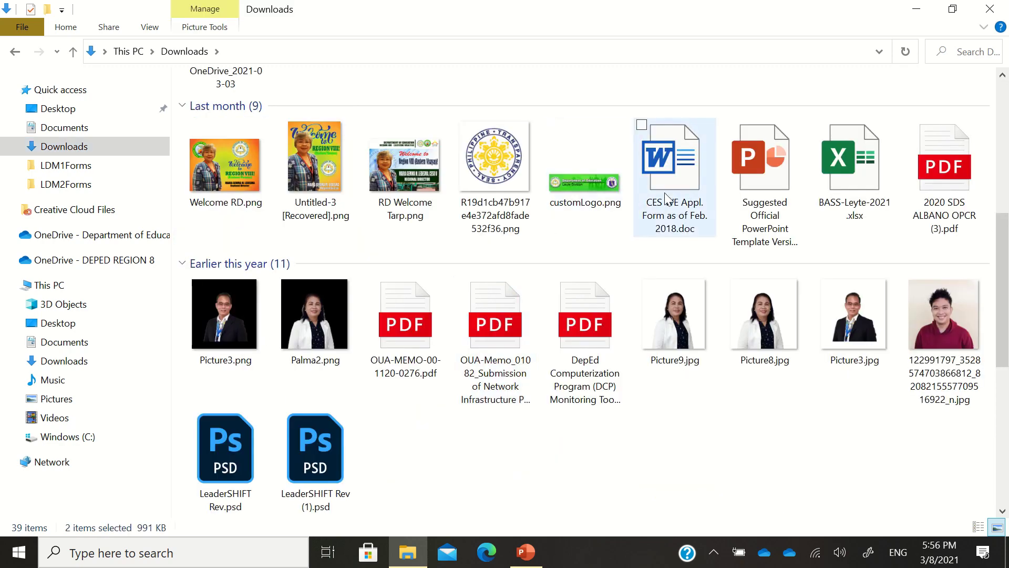
ctrl+click(681, 206)
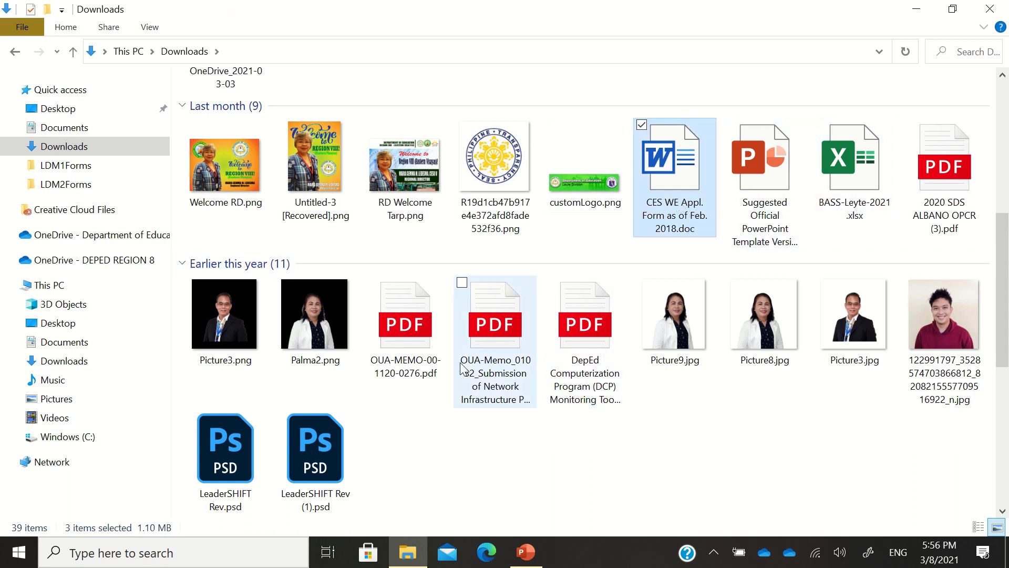
ctrl+click(406, 362)
ctrl+click(495, 368)
ctrl+click(585, 371)
scroll(613, 379, down, 5)
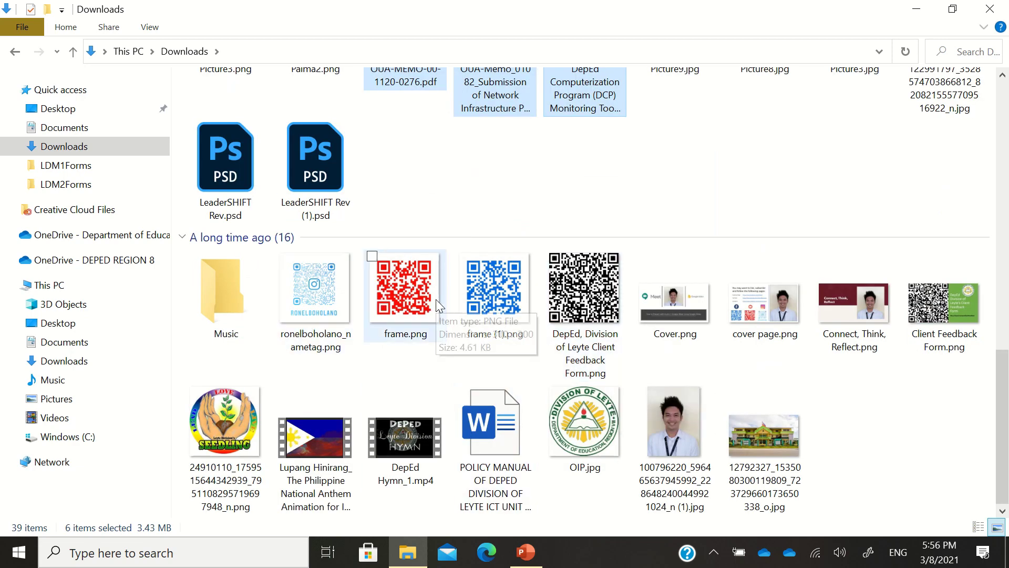
scroll(437, 299, up, 8)
scroll(436, 299, down, 4)
scroll(436, 298, up, 4)
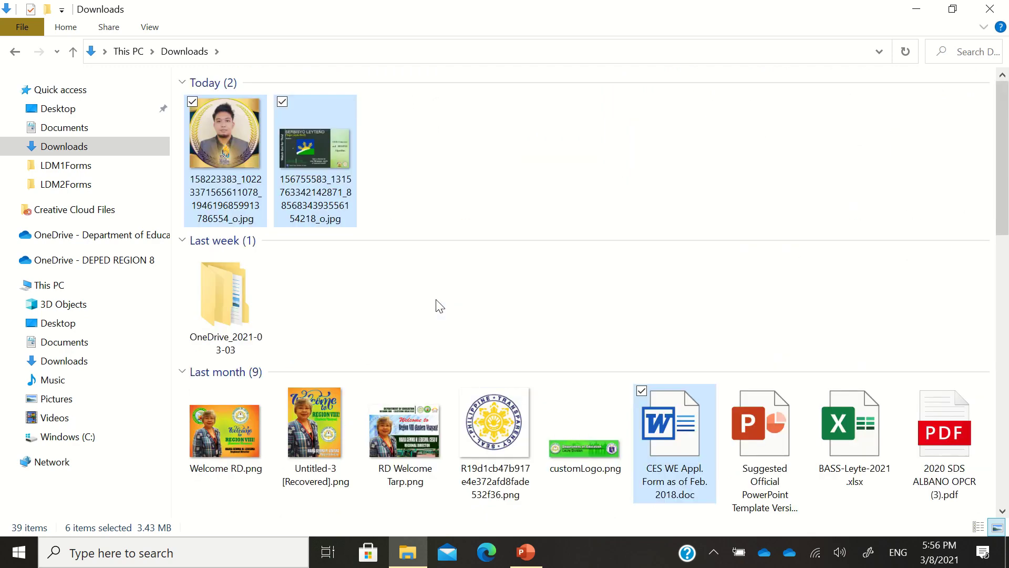
scroll(440, 306, down, 3)
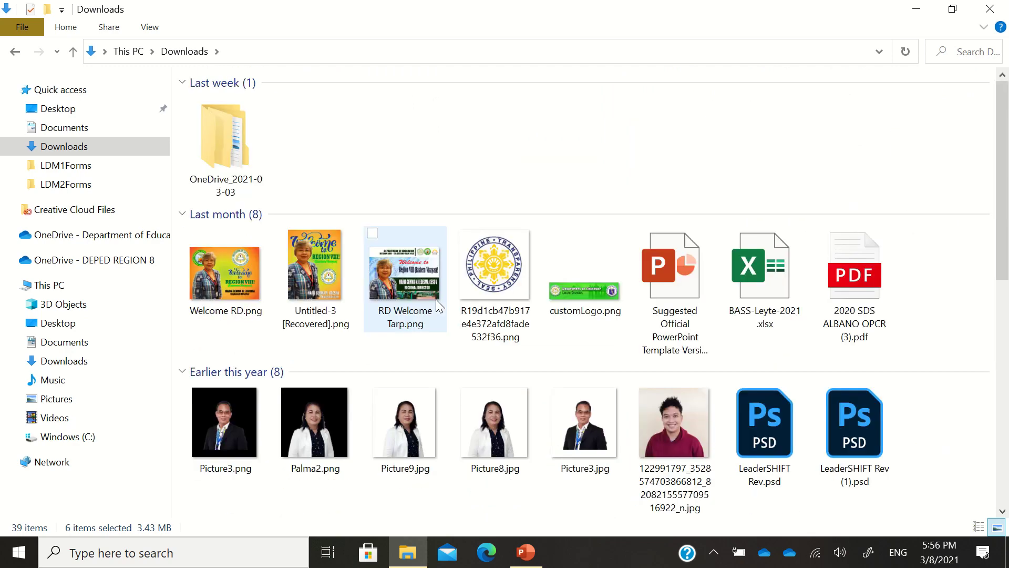
click(1005, 12)
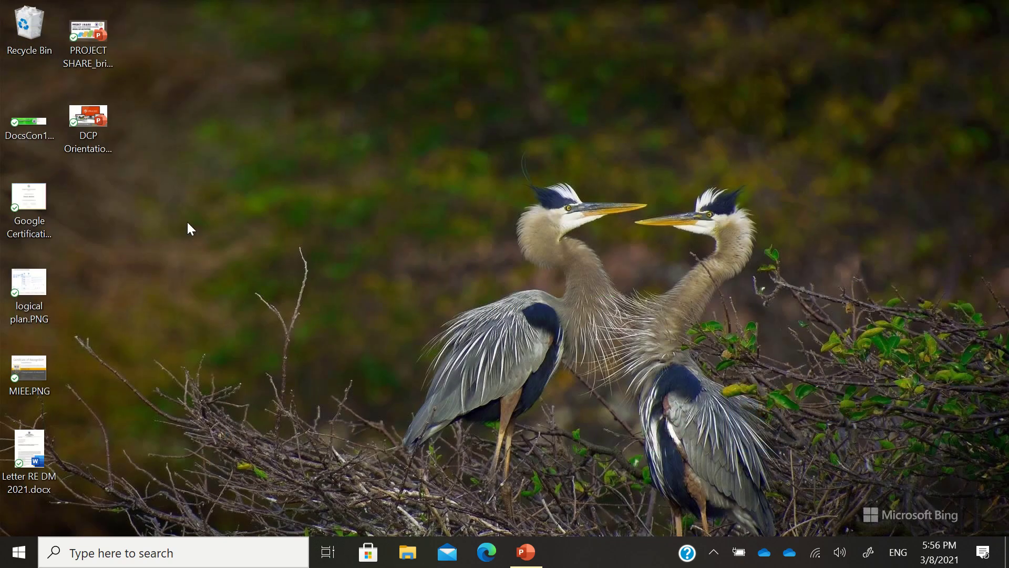
- Empty the Recycle Bin from the desktop and confirm the permanent deletion
right_click(28, 33)
click(33, 63)
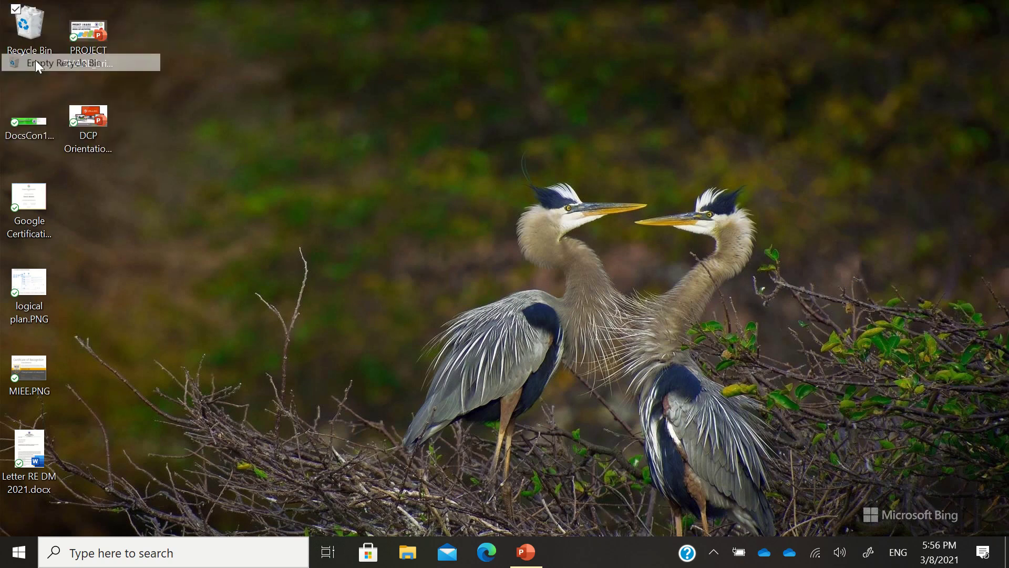
click(565, 290)
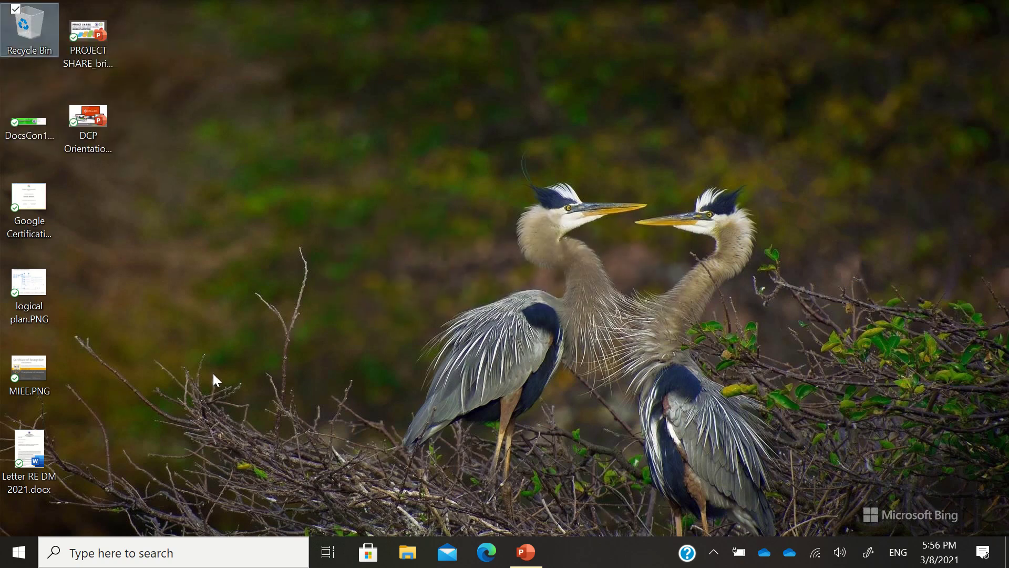
- Open the Documents folder and examine which loose files could be sorted by type
click(407, 552)
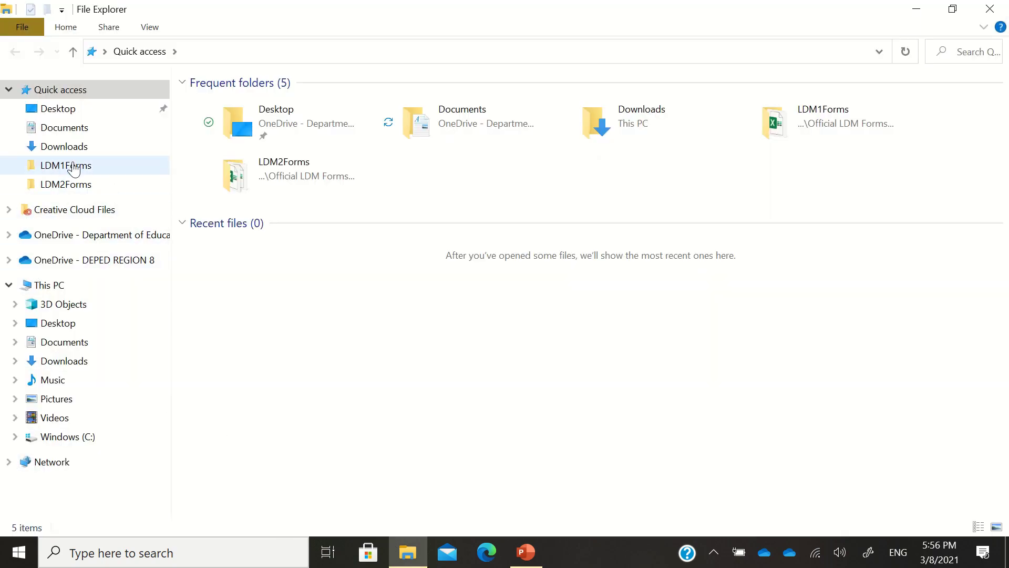
click(67, 131)
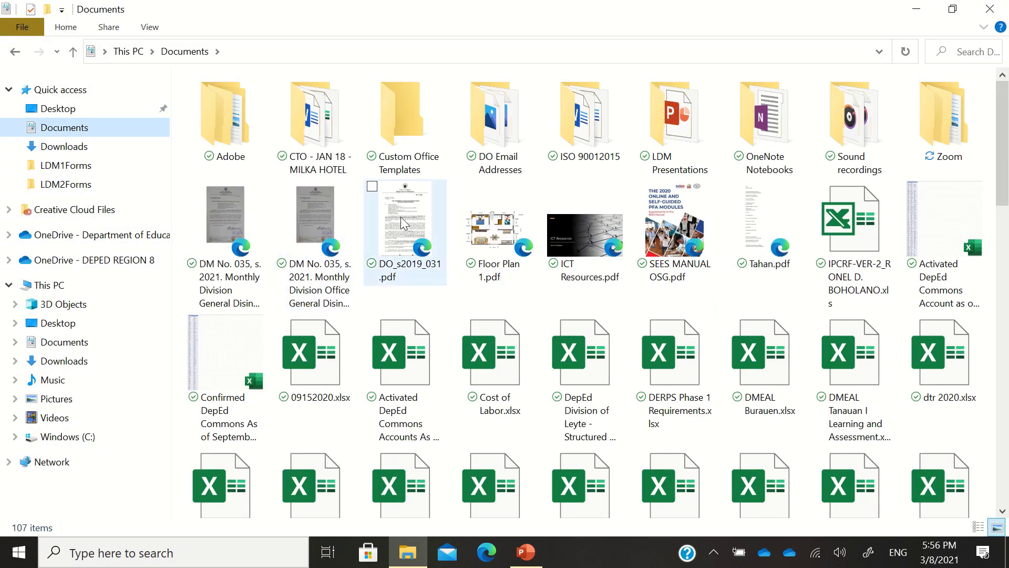
scroll(822, 322, down, 15)
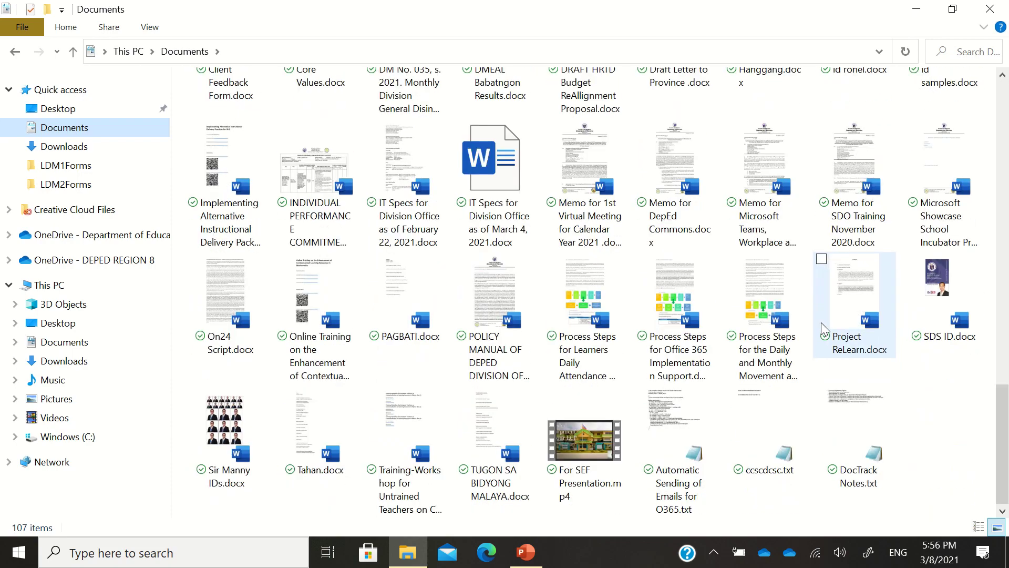
scroll(883, 380, up, 12)
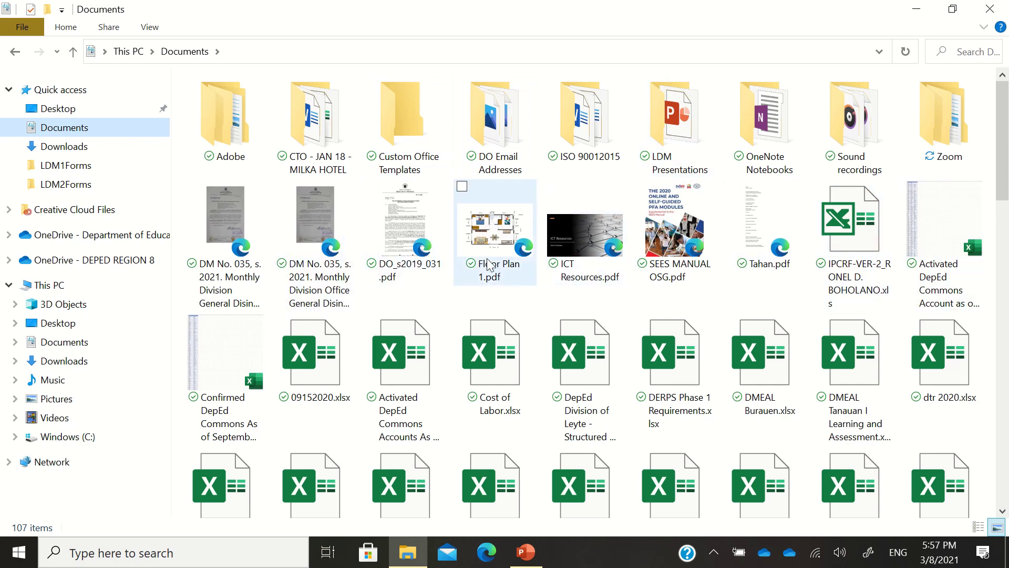
scroll(489, 263, down, 3)
scroll(487, 259, down, 4)
scroll(487, 261, up, 7)
scroll(485, 257, down, 7)
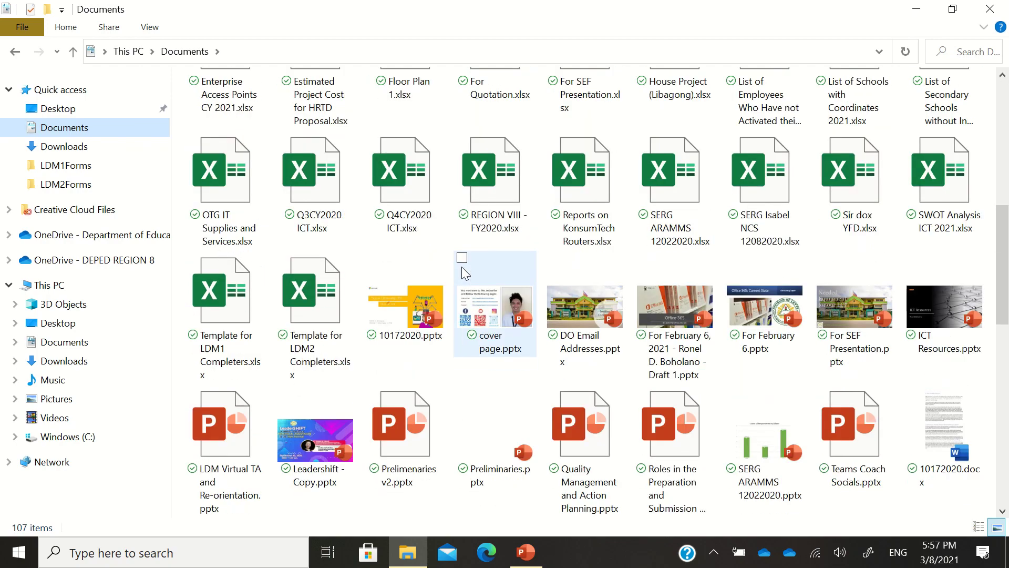
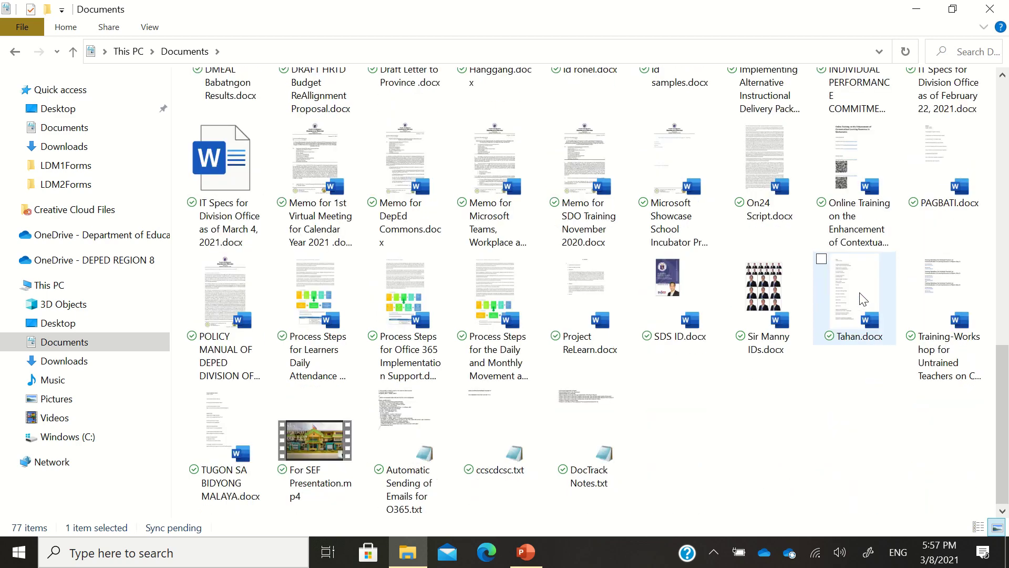
- Create a new folder named Presentations in the Documents folder
right_click(745, 448)
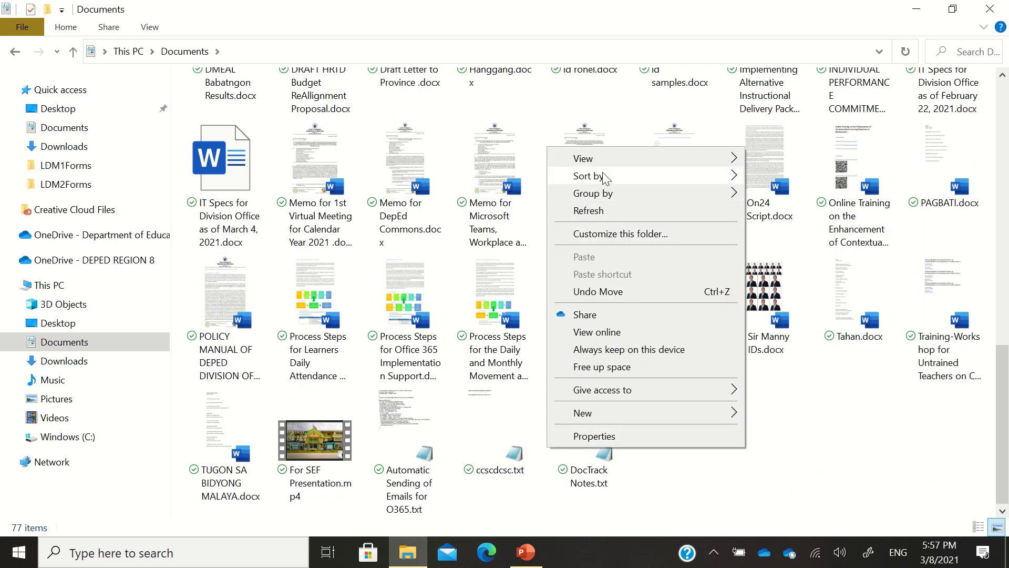
mouse_move(639, 417)
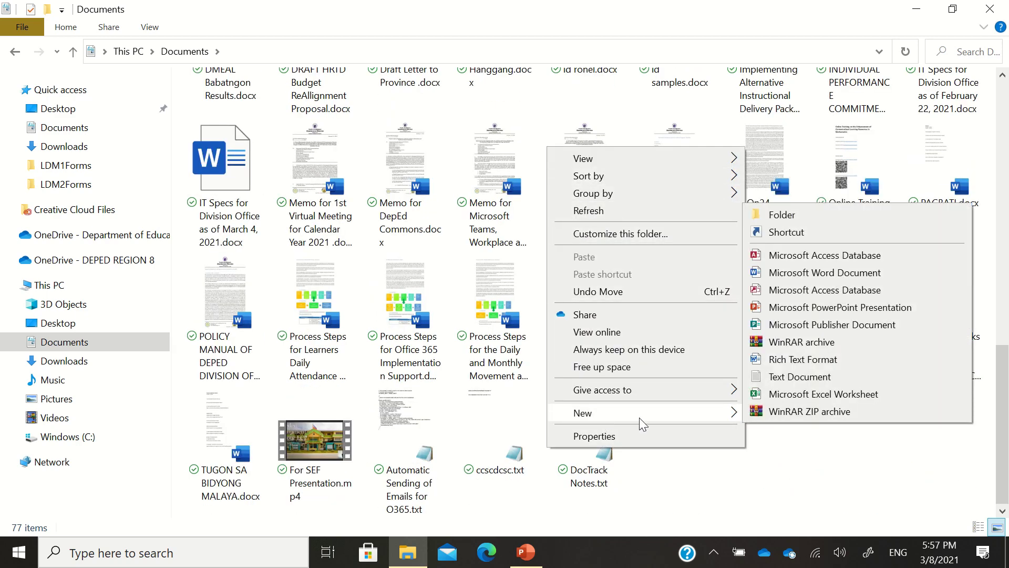
click(777, 214)
text(Presen)
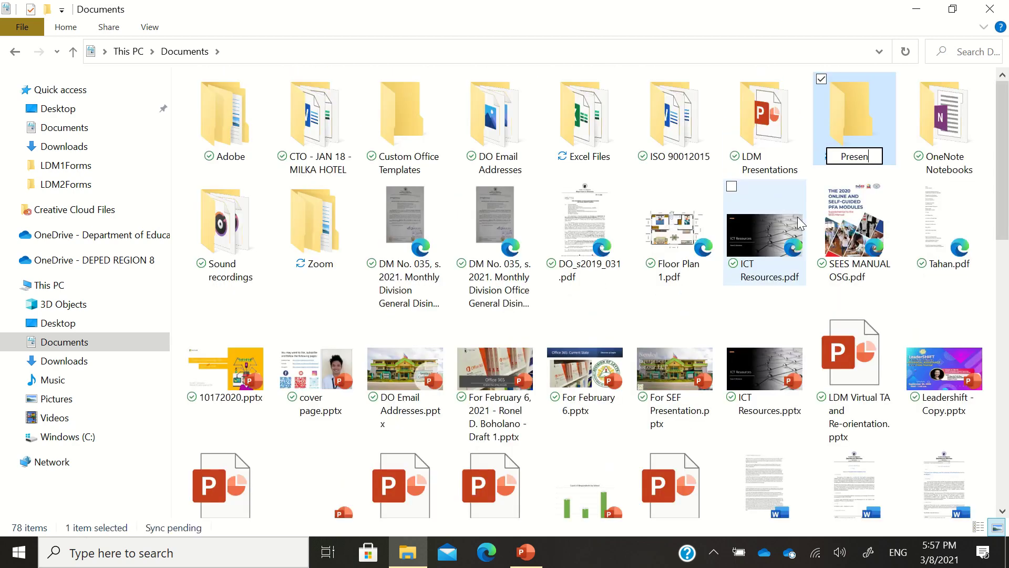
text(tations)
key(Return)
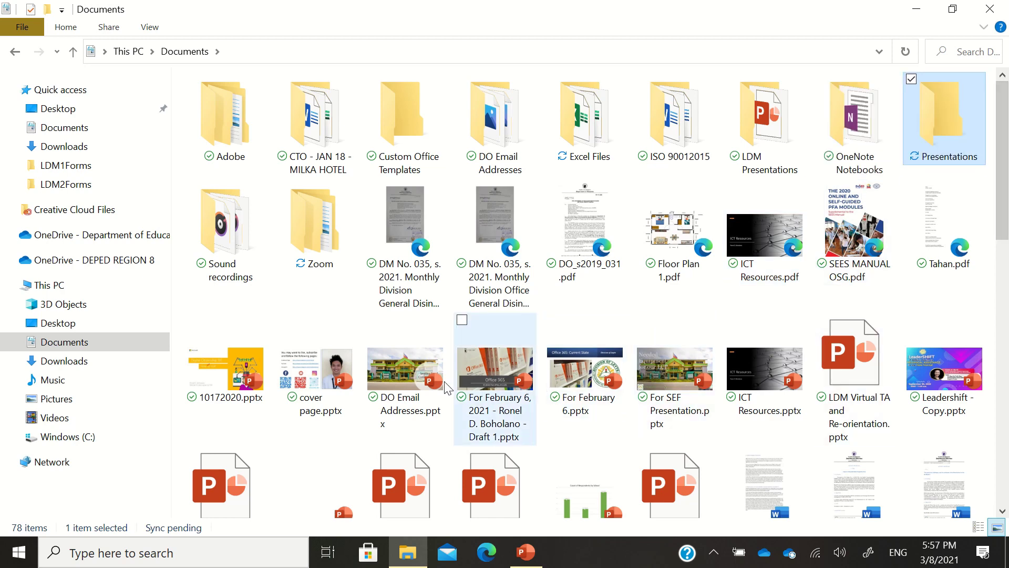
- Move all PowerPoint files in Documents, from 10172020.pptx through Teams Coach Socials.pptx, into the Presentations folder and return to Documents
click(248, 402)
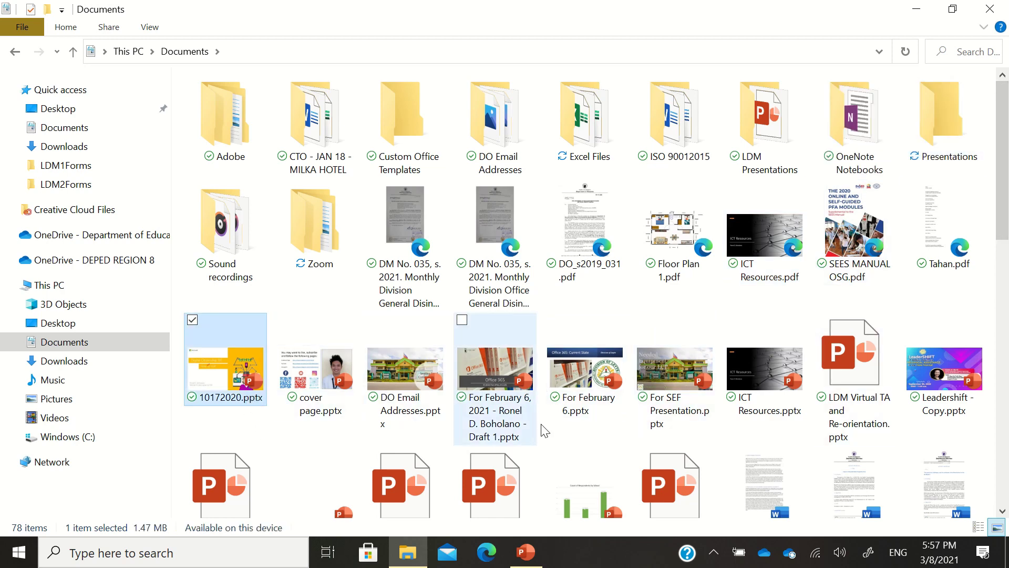
scroll(545, 430, down, 10)
scroll(641, 308, up, 10)
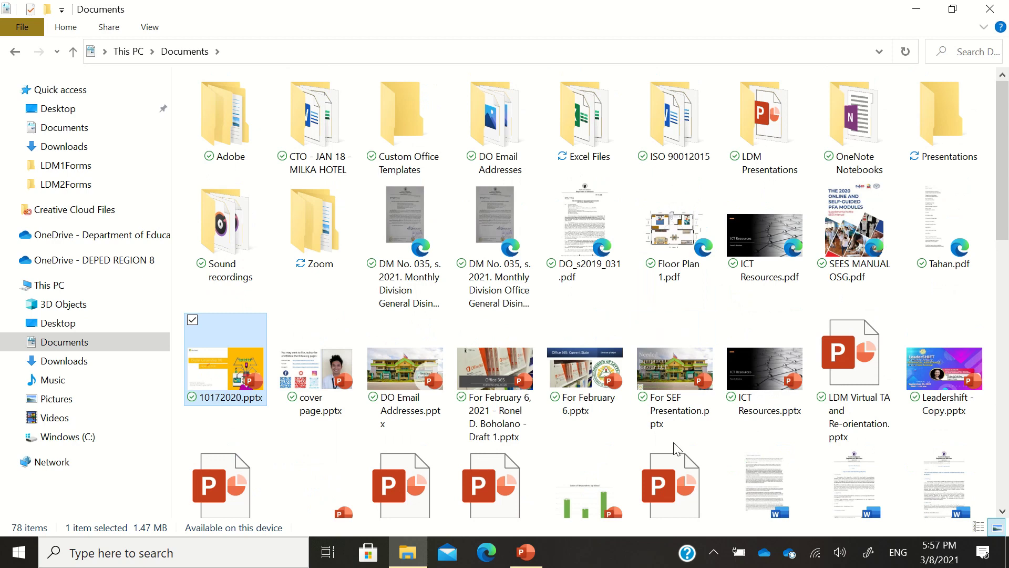
shift+click(679, 473)
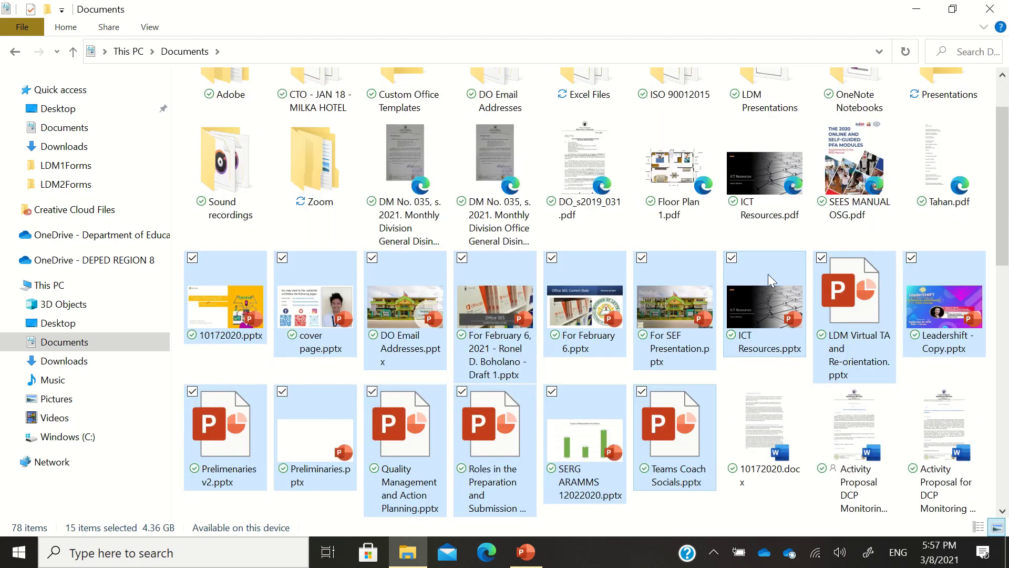
key(ctrl+x)
scroll(769, 273, up, 2)
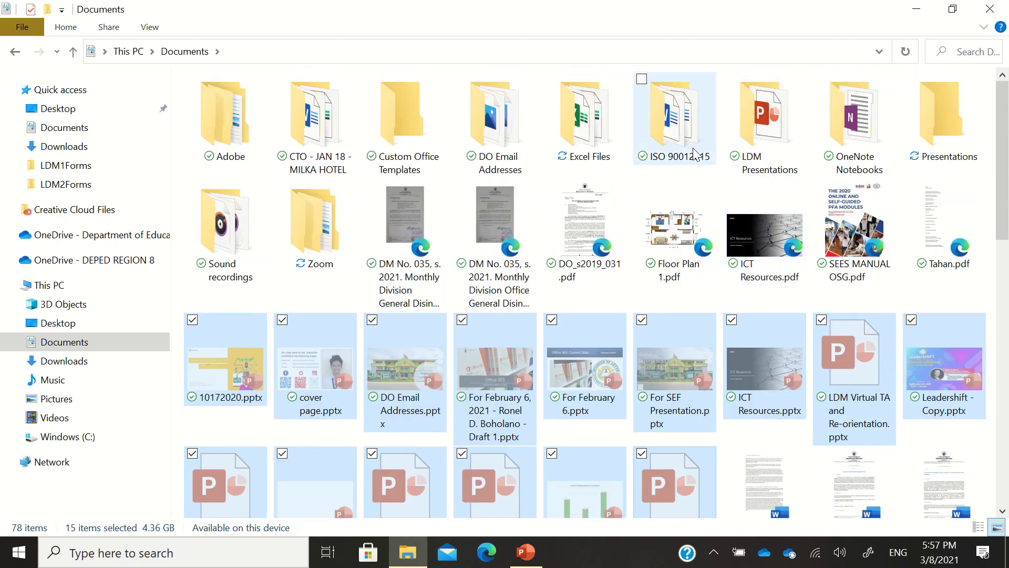
double_click(941, 157)
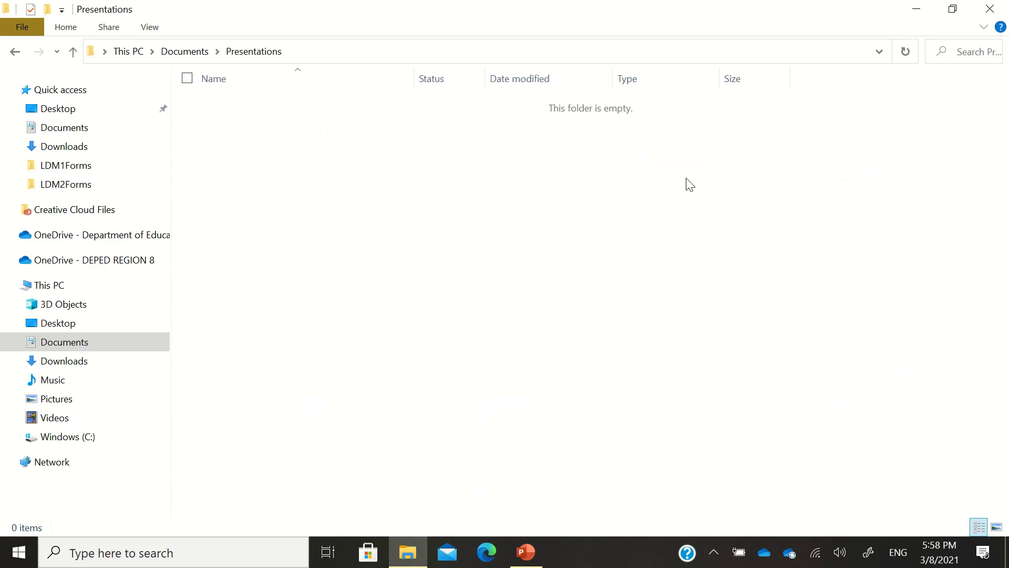
key(ctrl+v)
click(72, 51)
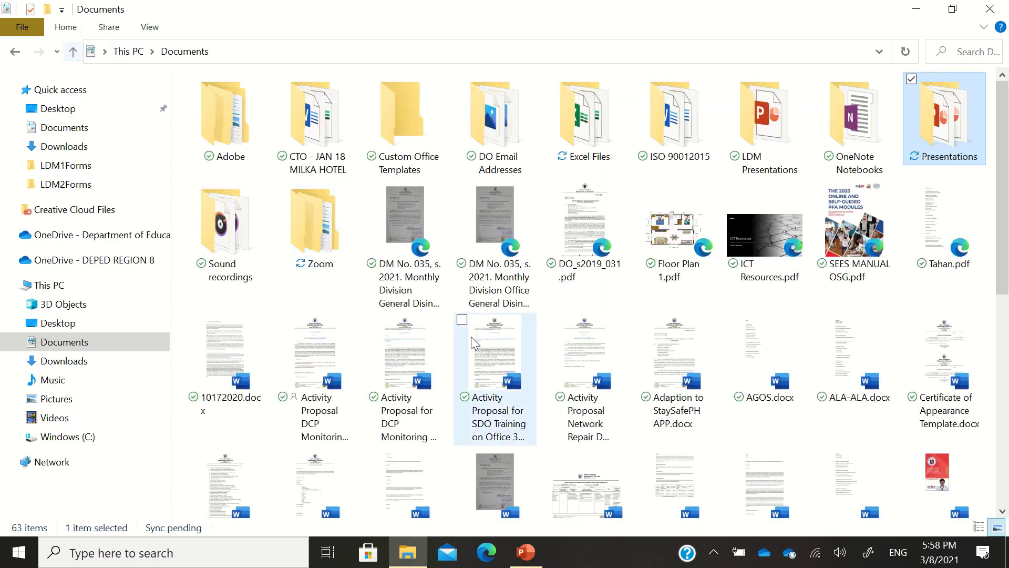
- Create a new folder named Word Files in the Documents folder
scroll(593, 368, down, 10)
right_click(854, 500)
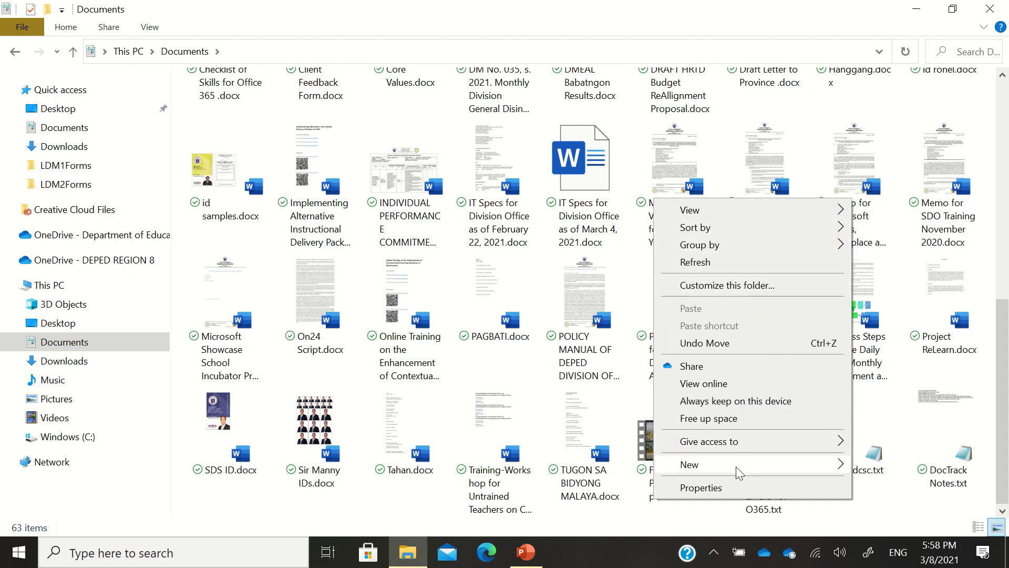
mouse_move(736, 466)
click(457, 266)
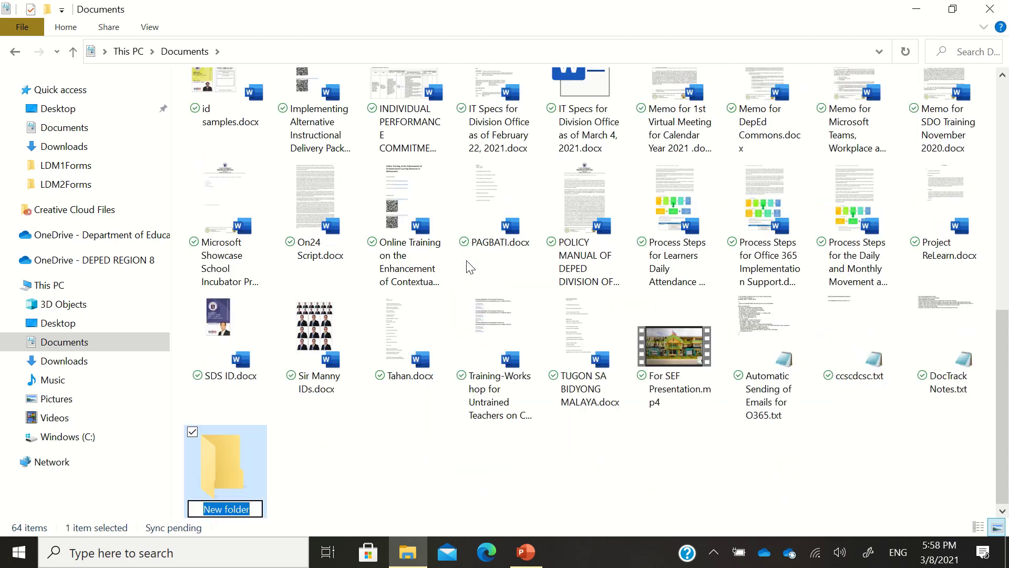
text(Word Fil)
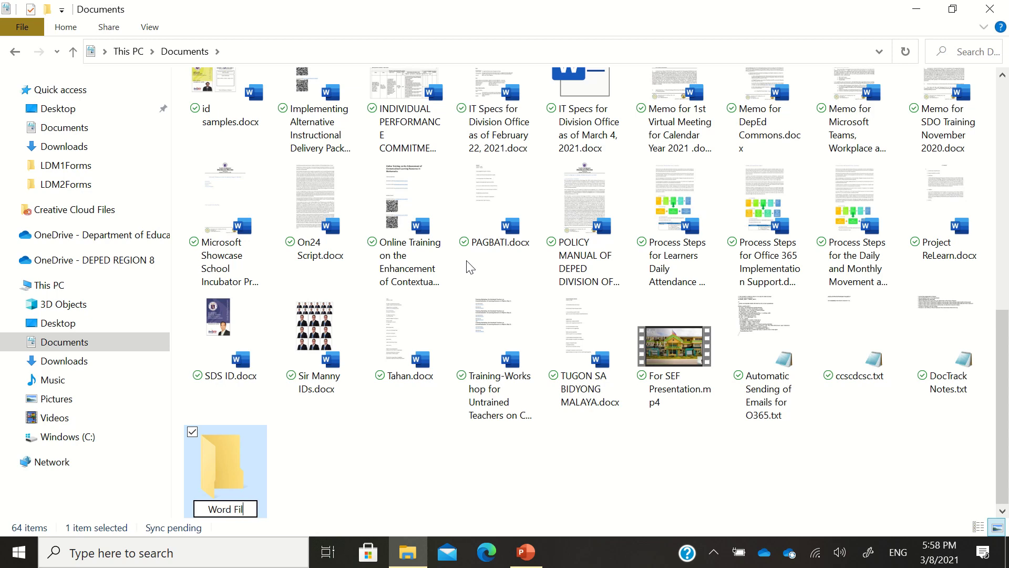
text(es)
click(412, 446)
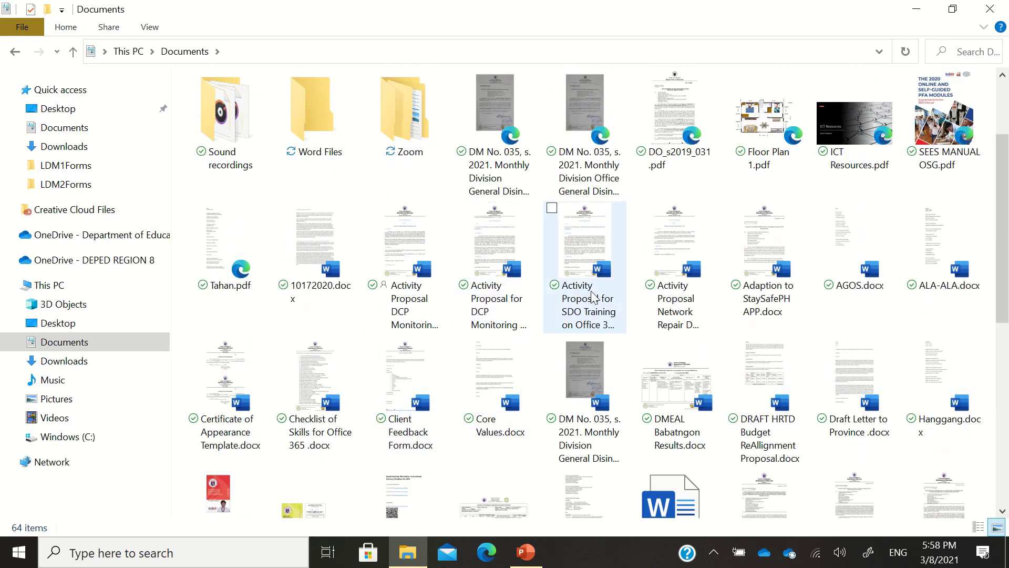
- Move all Word documents in Documents, from 10172020.docx through TUGON SA BIDYONG MALAYA.docx, into the Word Files folder and return to Documents
click(349, 271)
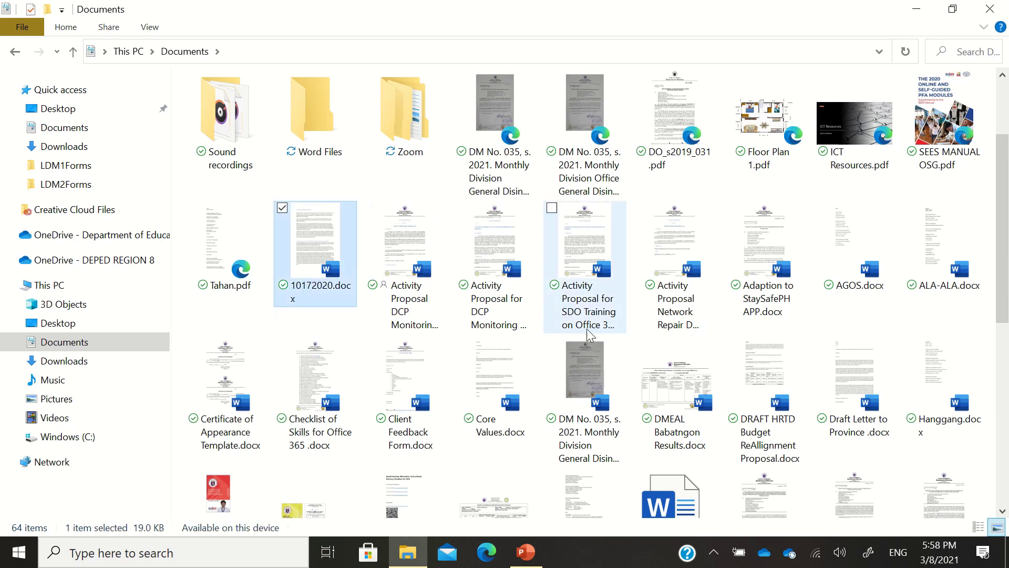
scroll(644, 339, down, 10)
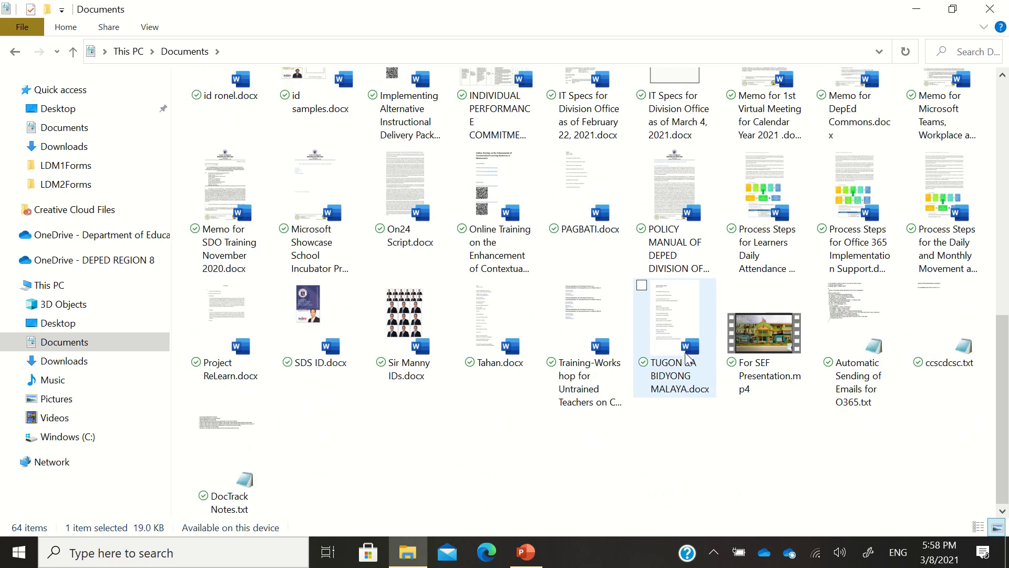
shift+click(670, 348)
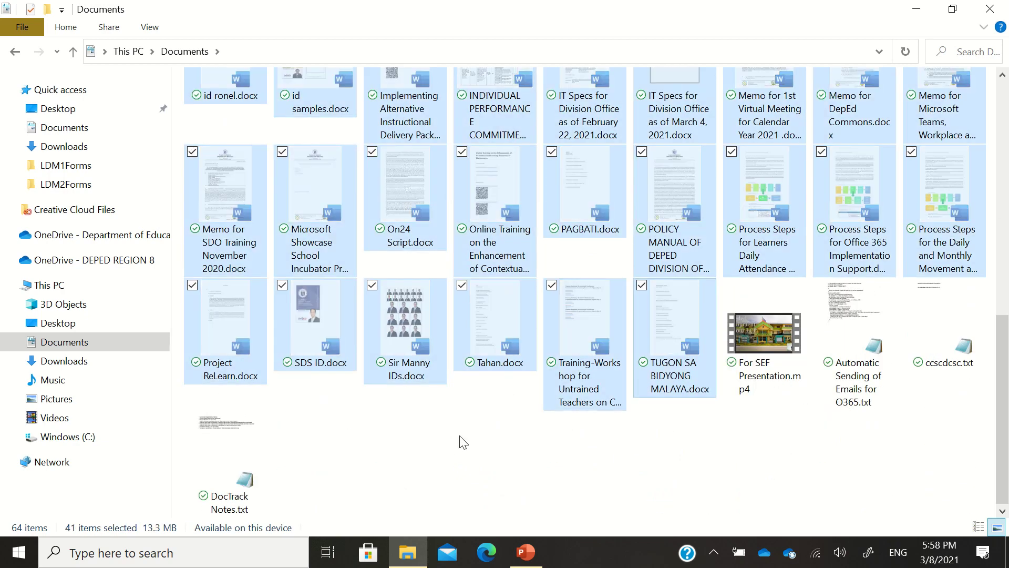
scroll(429, 405, up, 10)
double_click(333, 235)
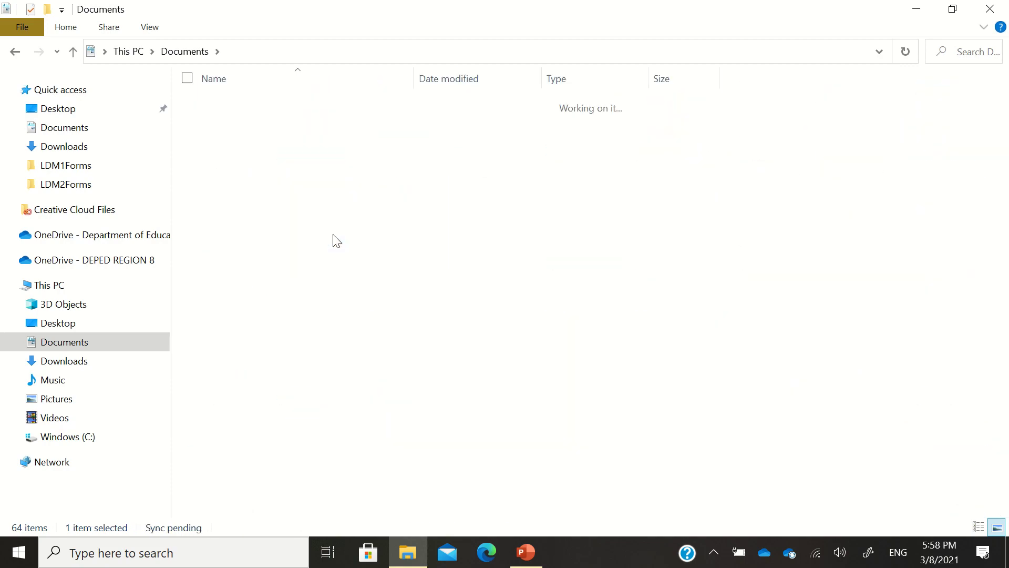
key(ctrl+v)
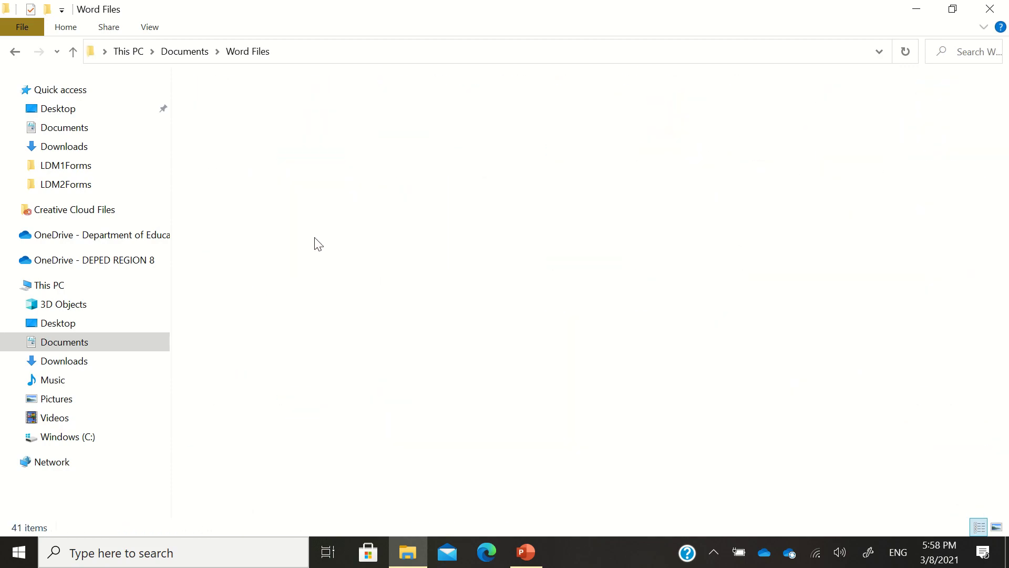
click(73, 53)
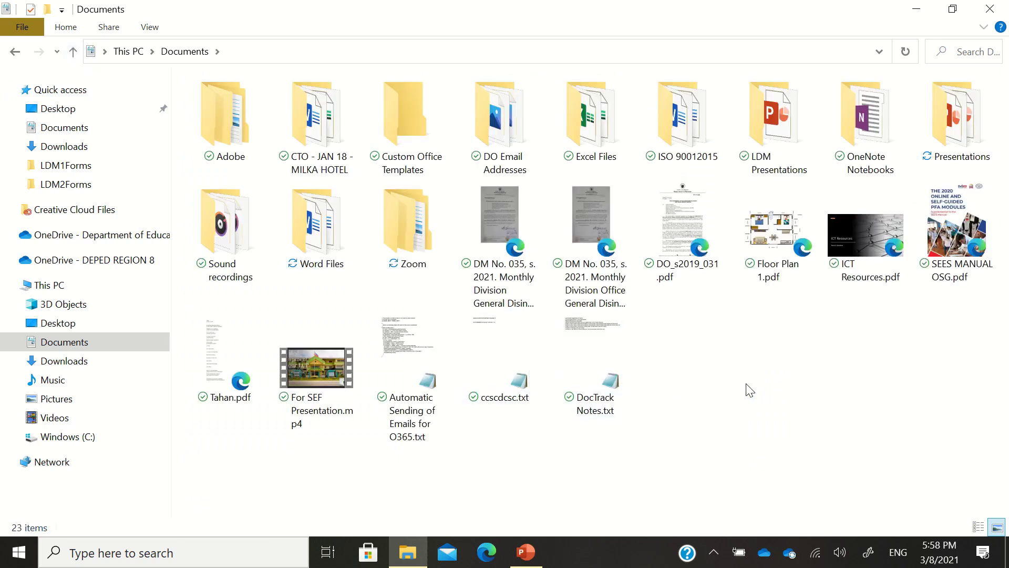
- Delete both DM No. 035 PDFs, DO_s2019_031.pdf and Floor Plan 1.pdf from Documents
click(518, 234)
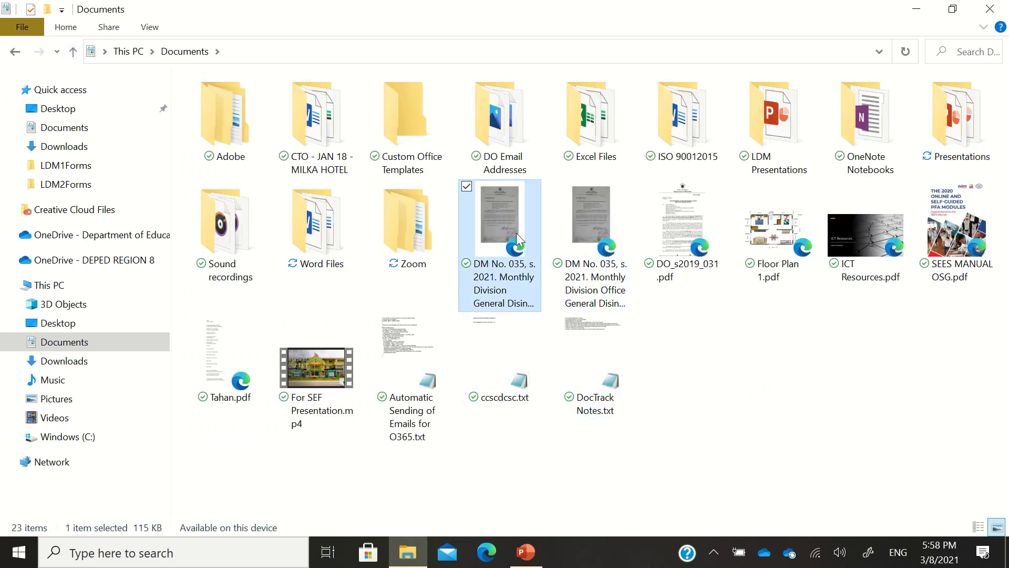
ctrl+click(588, 246)
ctrl+click(684, 226)
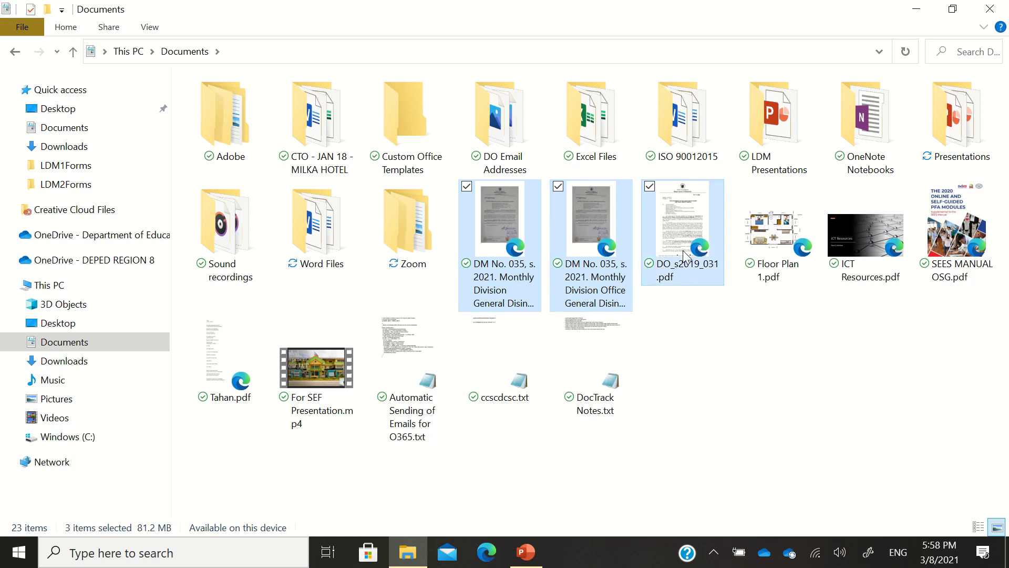
ctrl+click(769, 252)
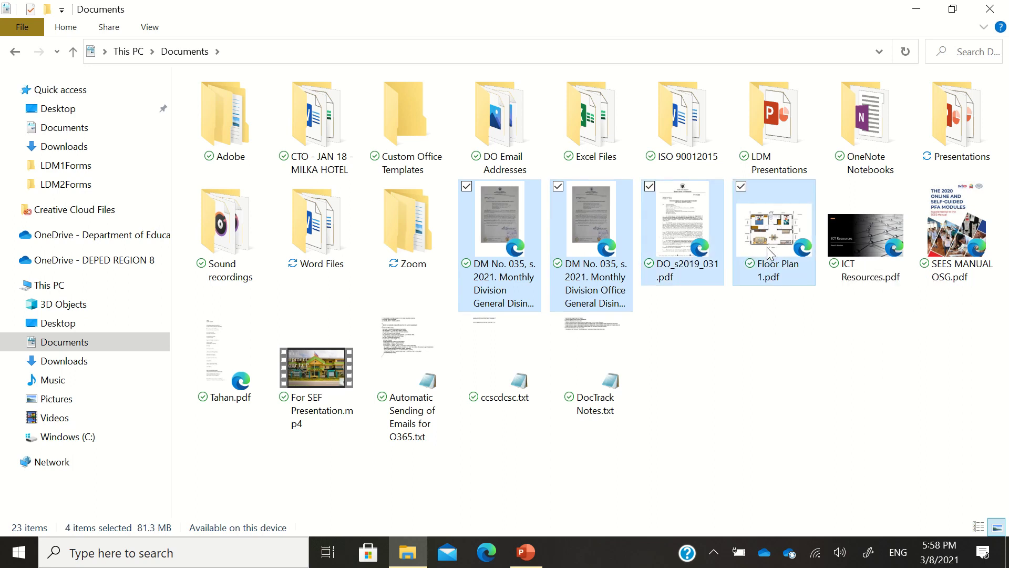
key(Delete)
click(771, 292)
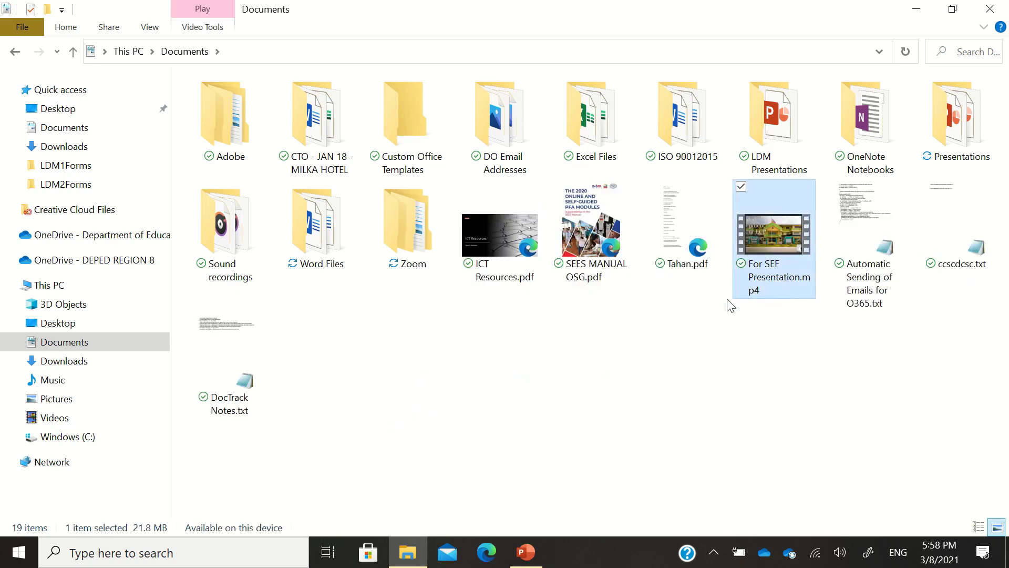
click(684, 353)
- Delete SEES MANUAL OSG.pdf and For SEF Presentation.mp4 from Documents and close File Explorer
click(608, 278)
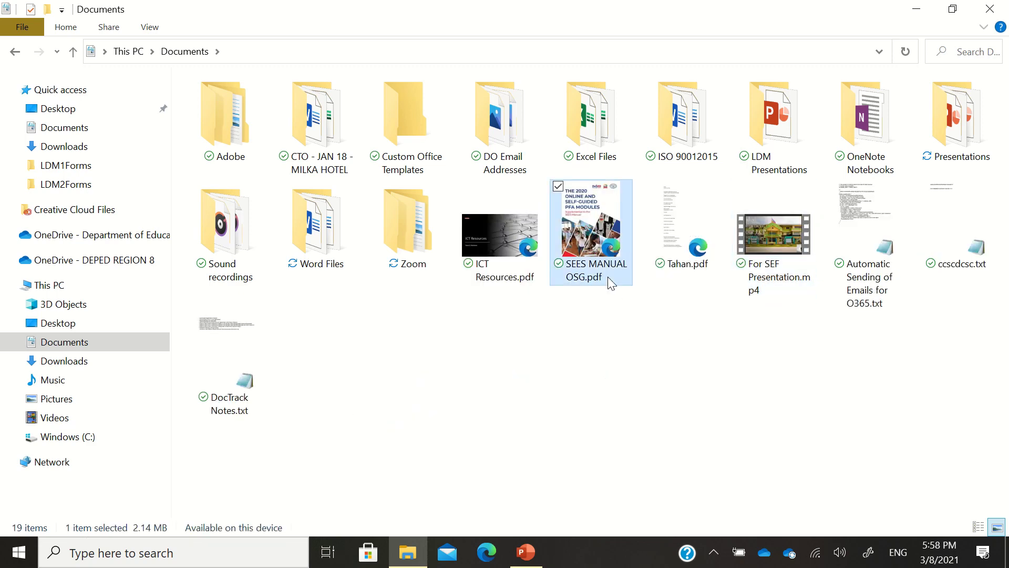
key(Delete)
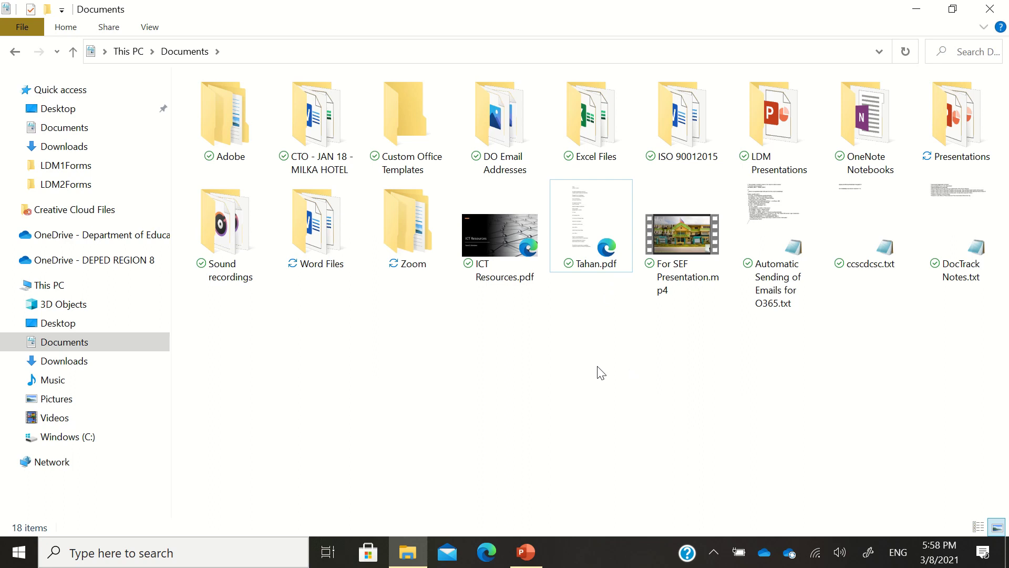
click(677, 283)
key(Delete)
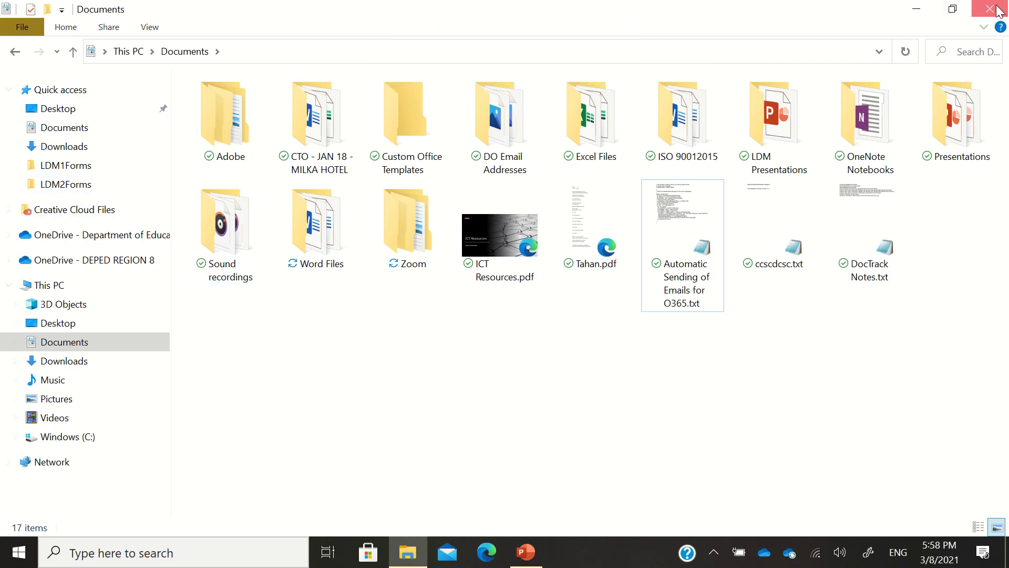
click(976, 7)
- Empty the Recycle Bin on the desktop to permanently remove the files deleted from Documents
right_click(44, 50)
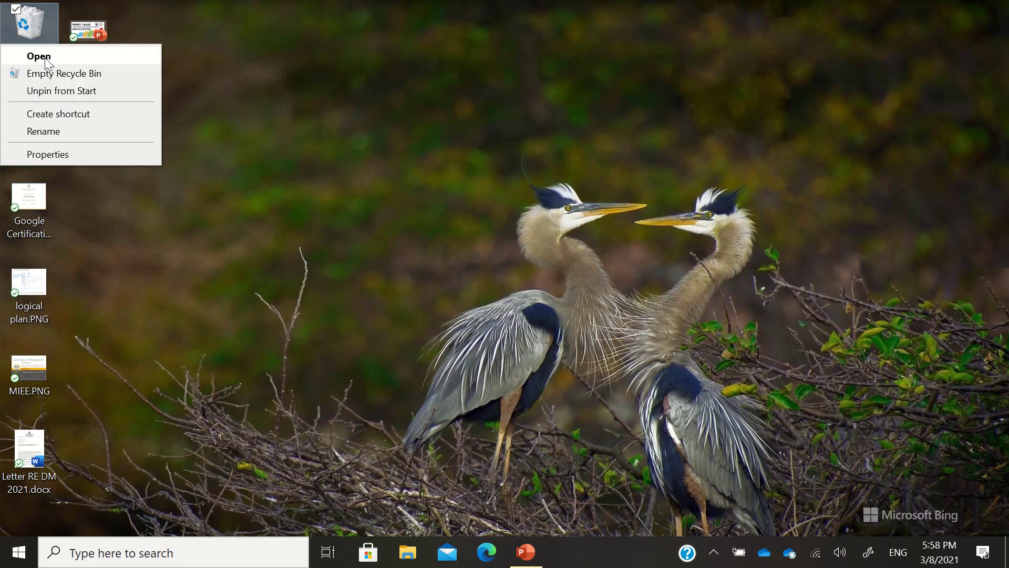
click(49, 73)
click(568, 296)
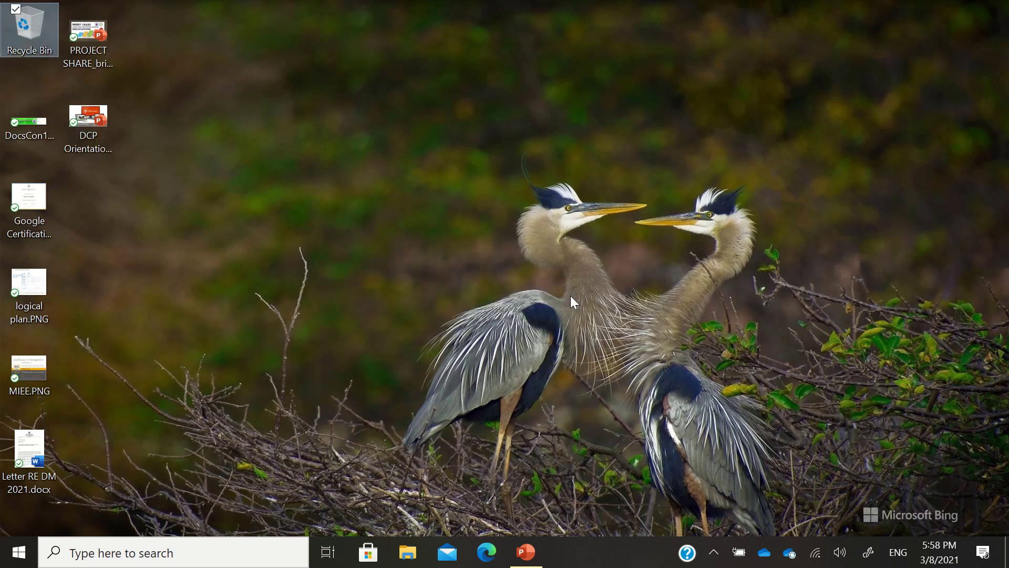
click(331, 283)
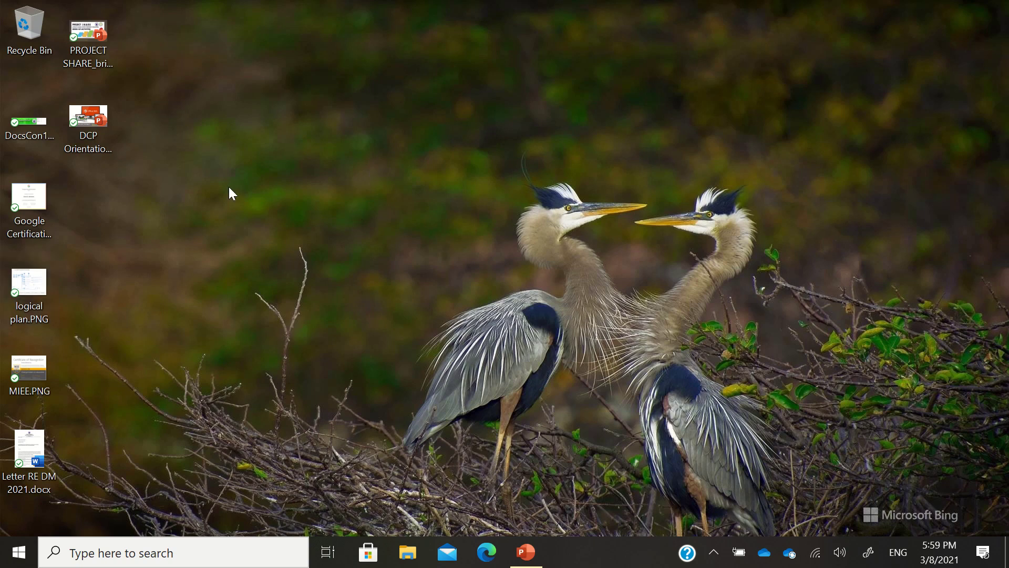
- Move the PROJECT SHARE and DCP Orientation presentations from the desktop into the Presentations folder in Documents, and close File Explorer
click(89, 136)
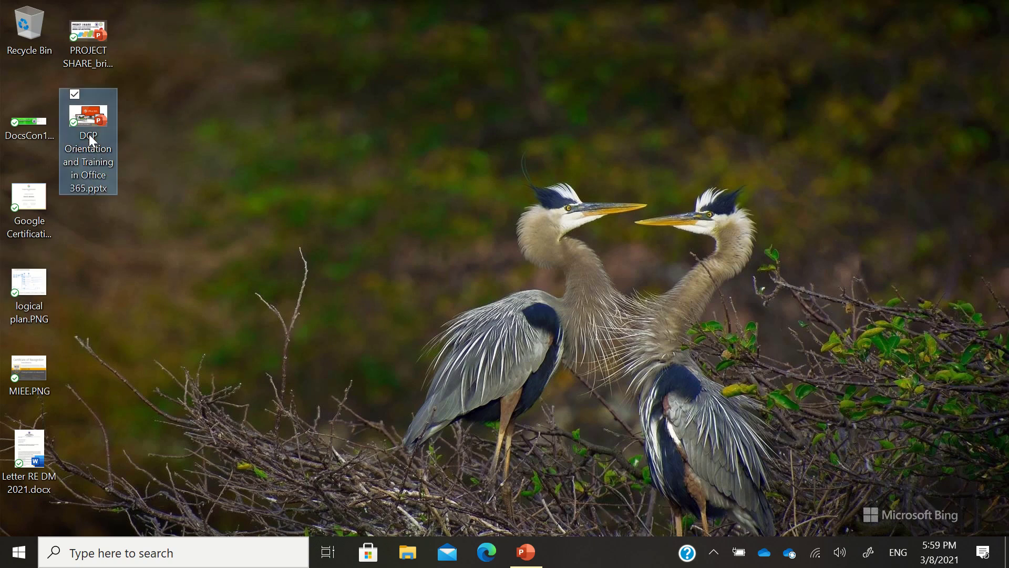
ctrl+click(89, 67)
key(super+e)
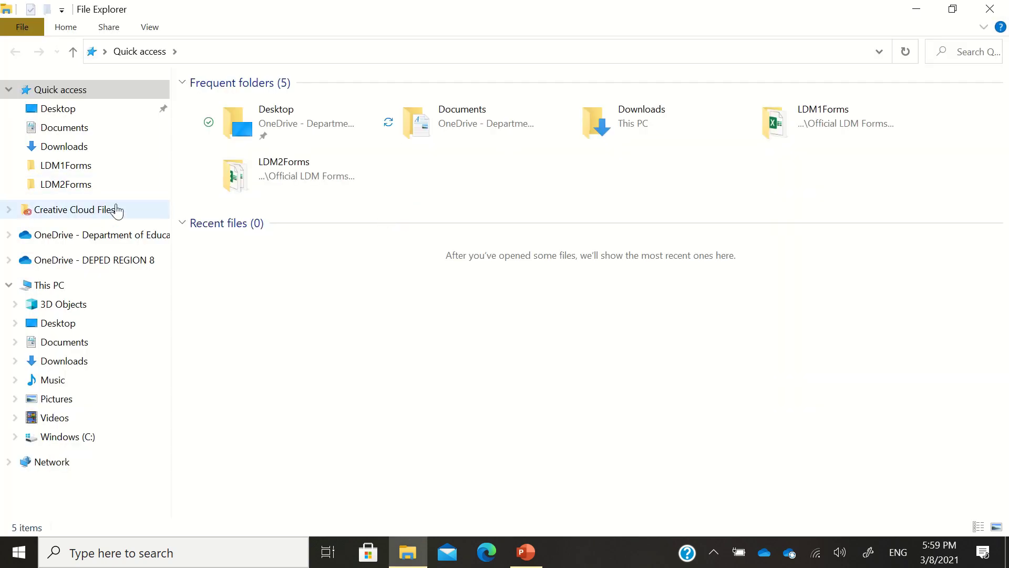
click(74, 131)
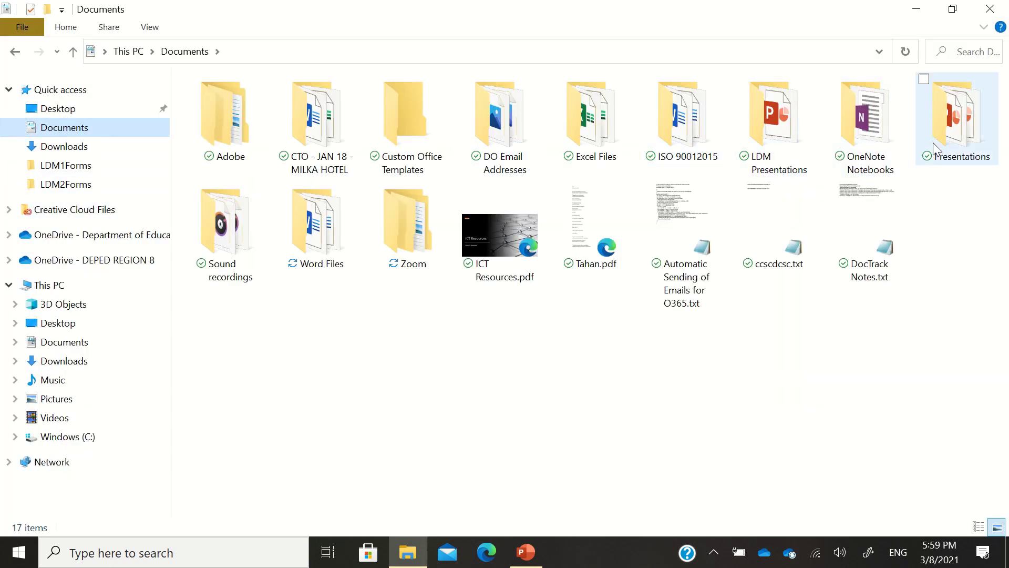
double_click(939, 116)
key(ctrl+v)
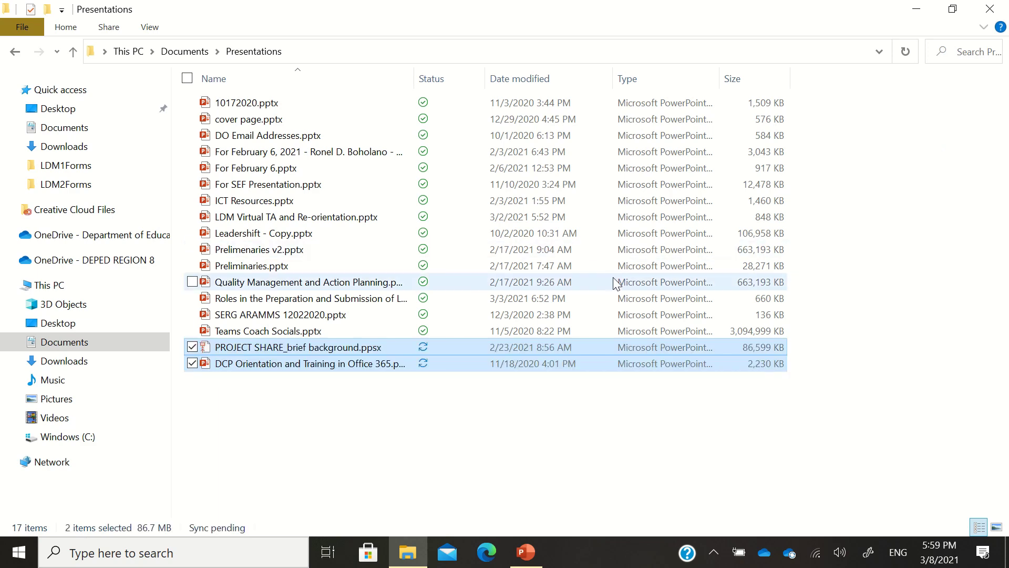
click(642, 415)
click(990, 9)
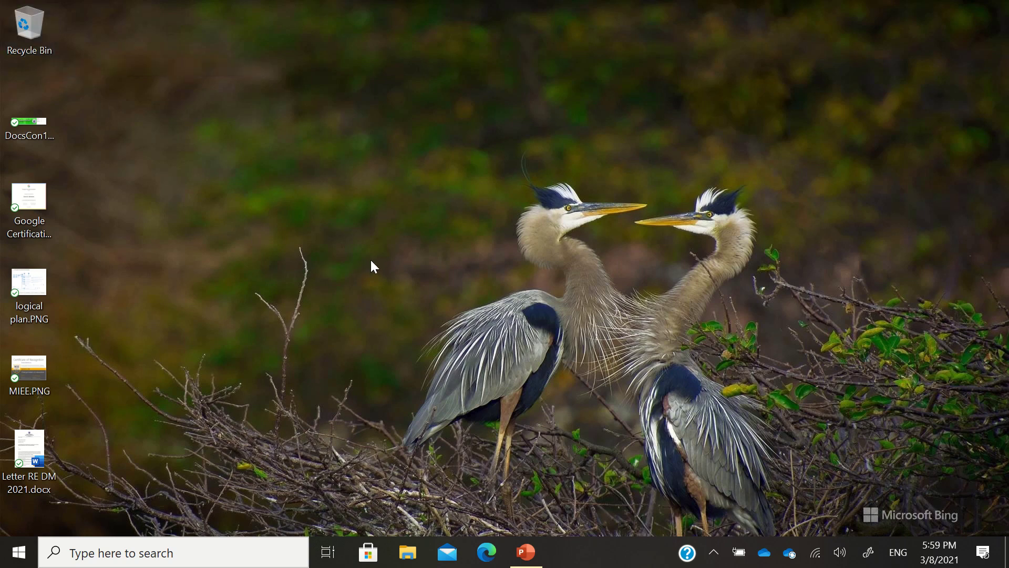
- Check the free space on the Windows (C:) drive in This PC and close File Explorer
click(408, 558)
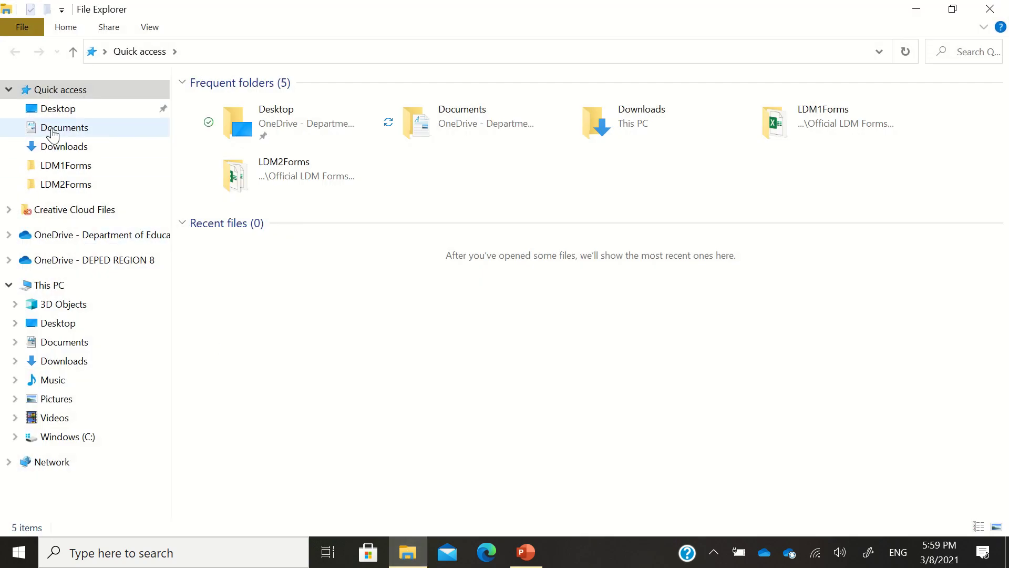
click(76, 287)
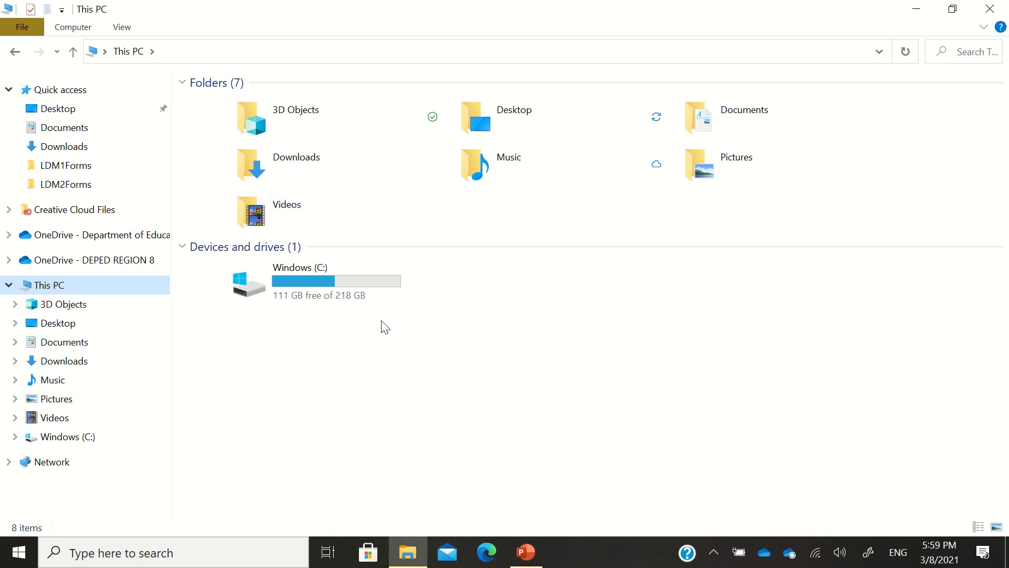
click(273, 378)
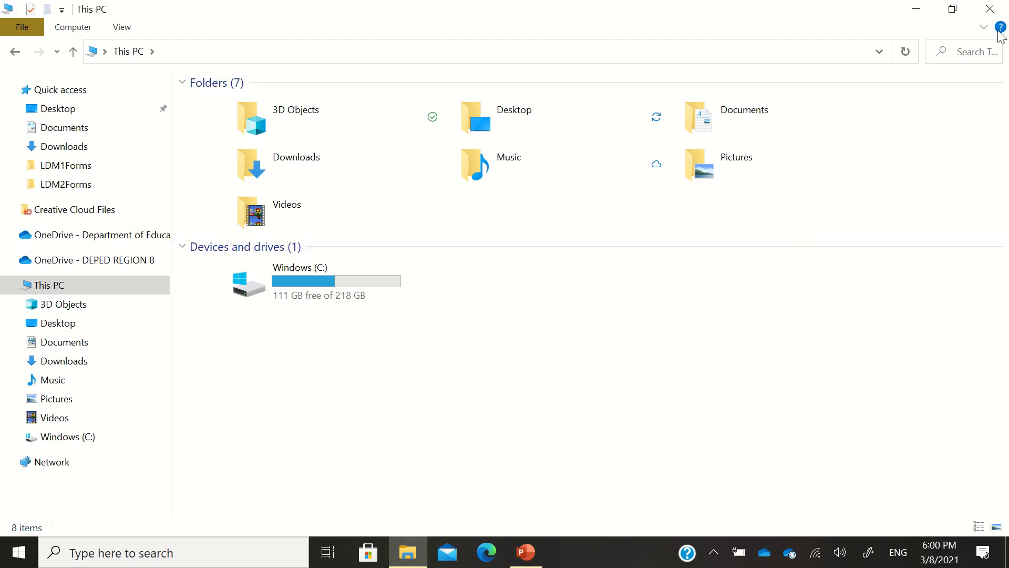
click(999, 9)
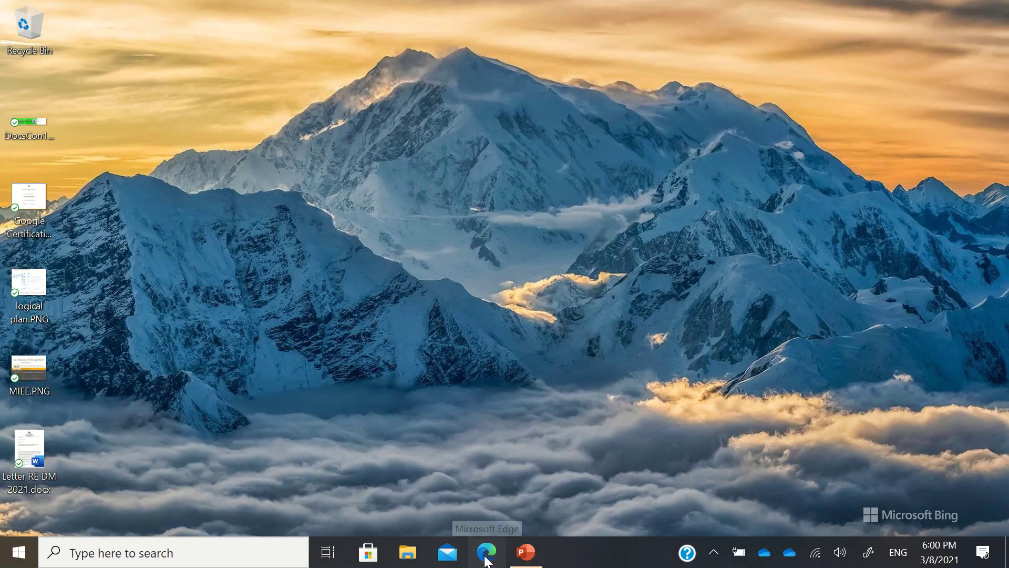
- Switch to Microsoft Edge, go to office.com and sign in with the second listed account connected to Windows
click(487, 560)
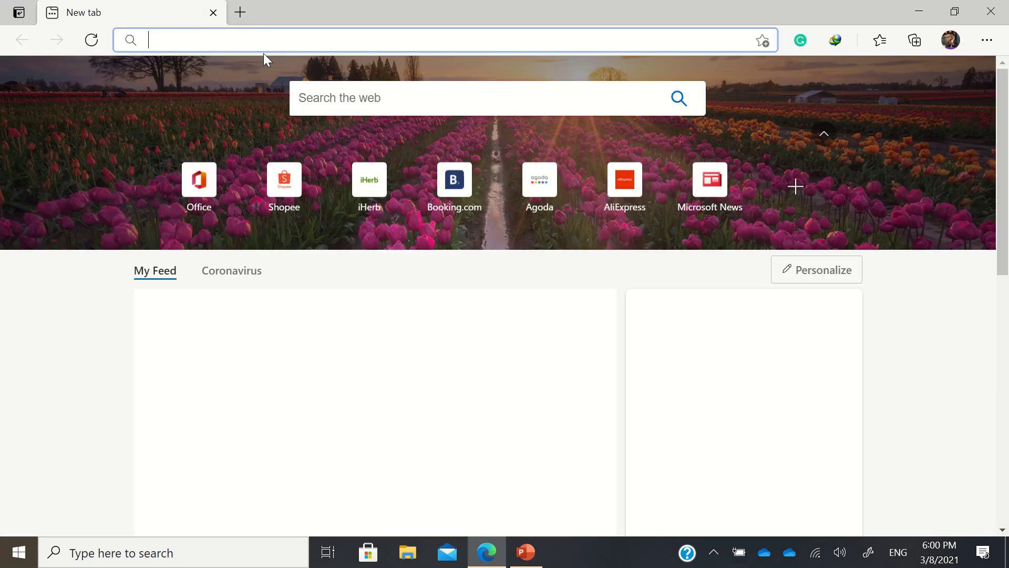
text(office.com)
key(Return)
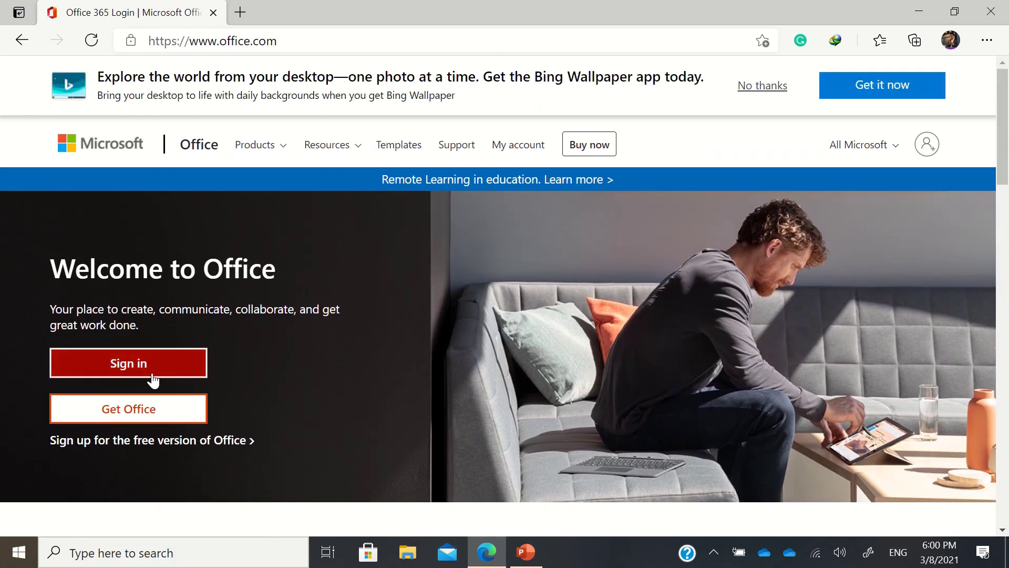
click(156, 378)
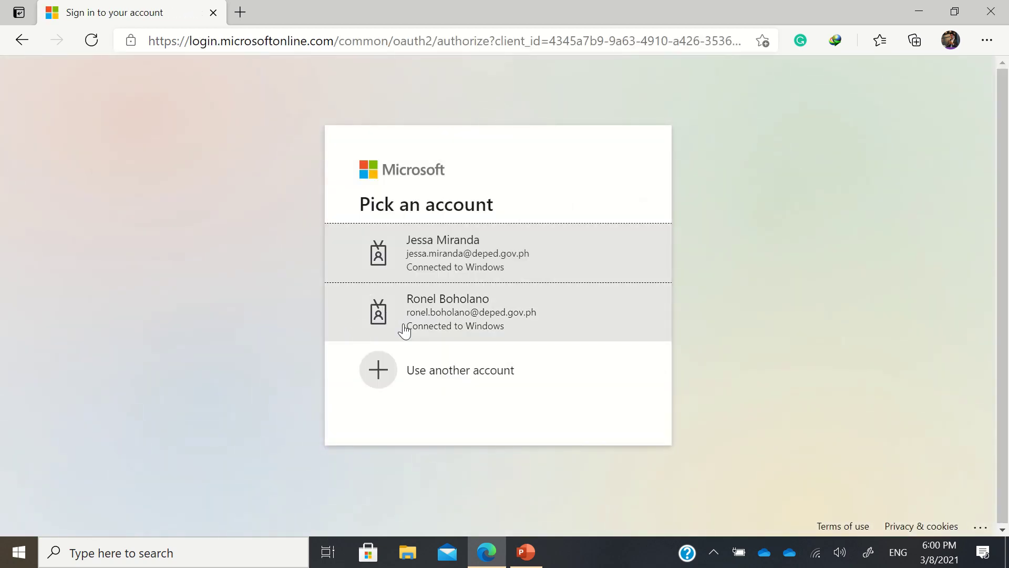
click(468, 325)
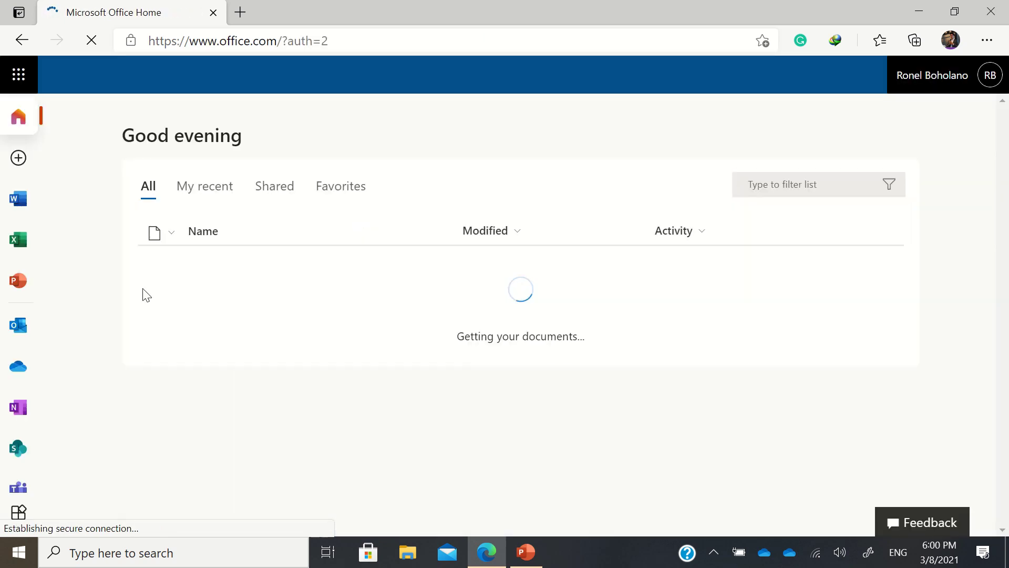
- Open OneDrive from the Office home page with the same account, view My files, and close the browser
click(18, 366)
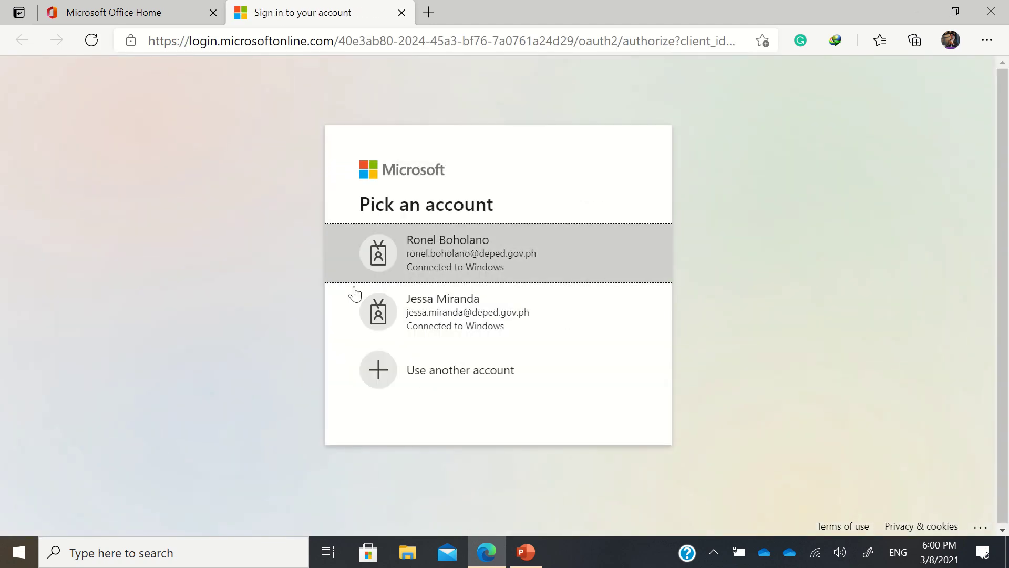
click(509, 273)
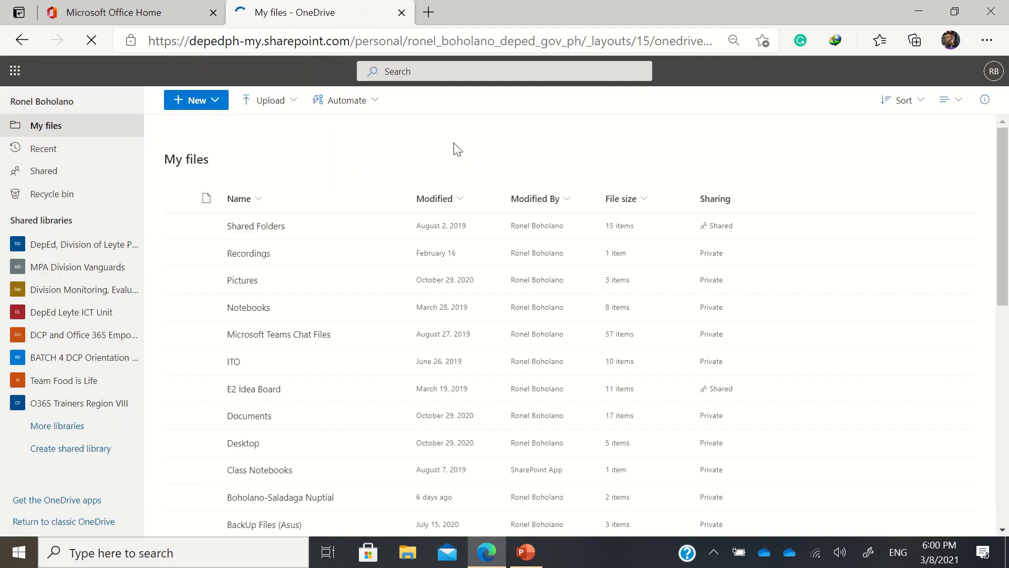
click(991, 10)
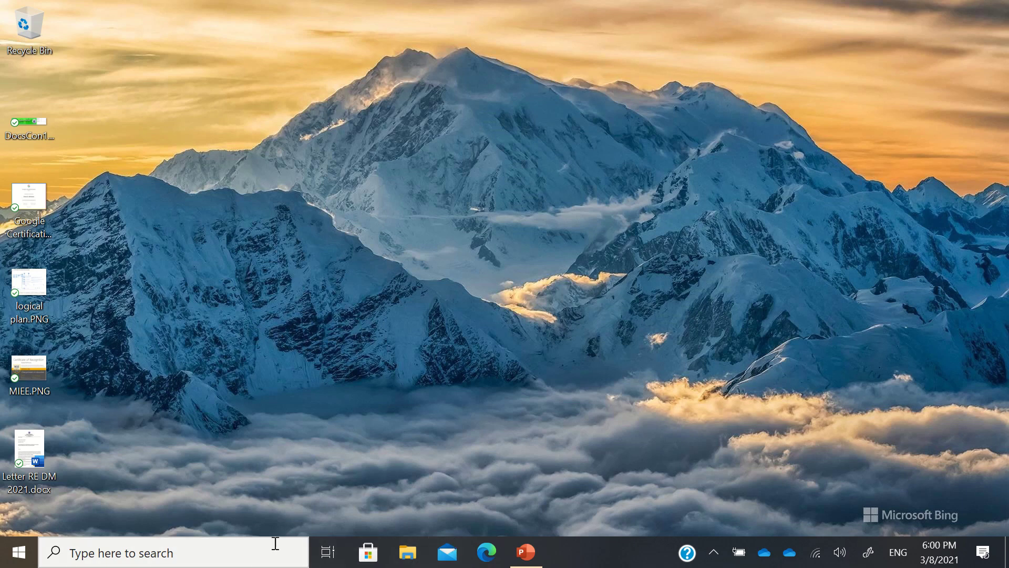
- Search Windows for the Disk Cleanup app using "disk"
click(259, 549)
text(dis)
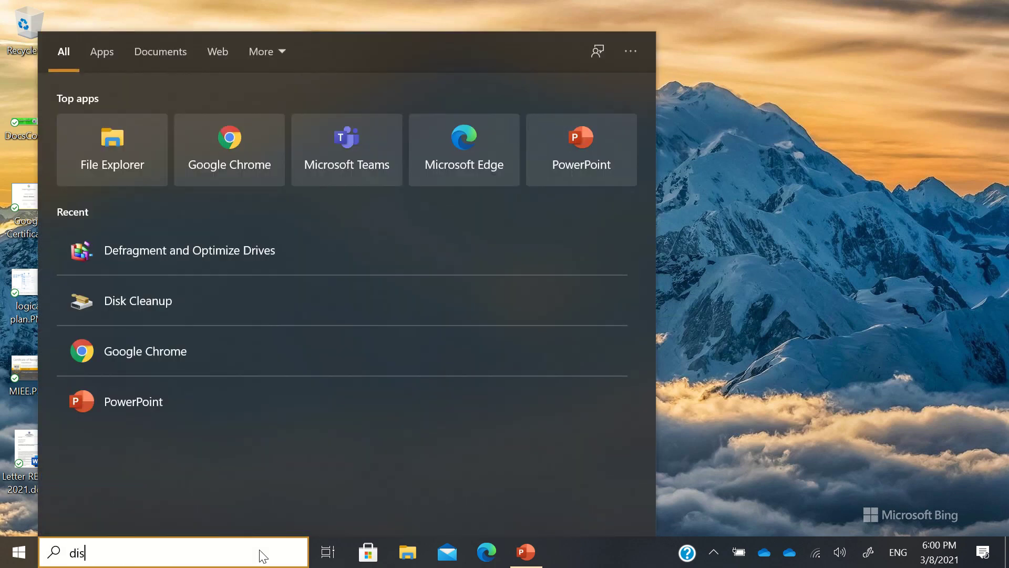
text(k)
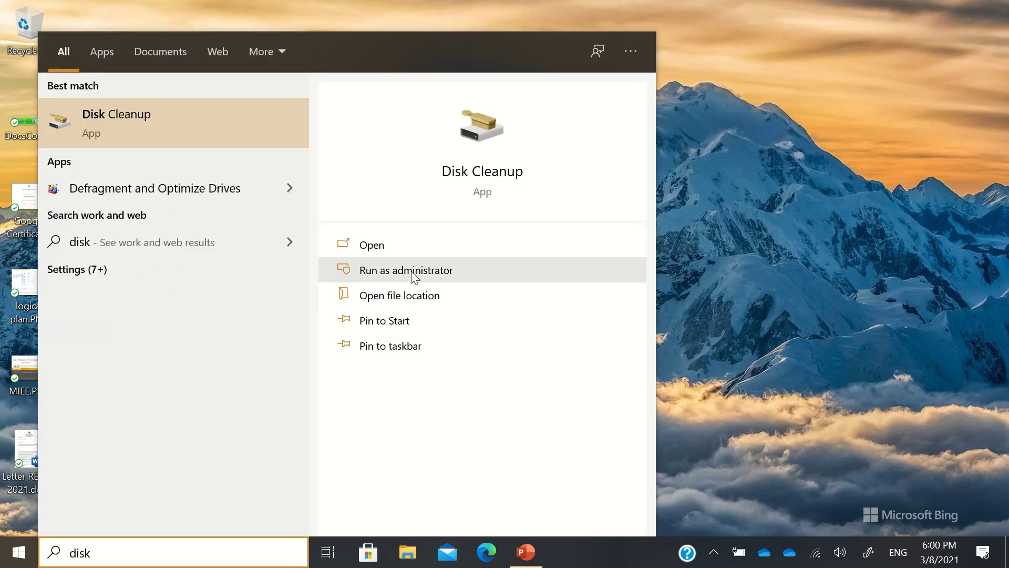
- Replace the Windows search with "defra" to find Defragment and Optimize Drives, and close the search without opening it
key(BackSpace)
key(BackSpace)
key(BackSpace)
key(BackSpace)
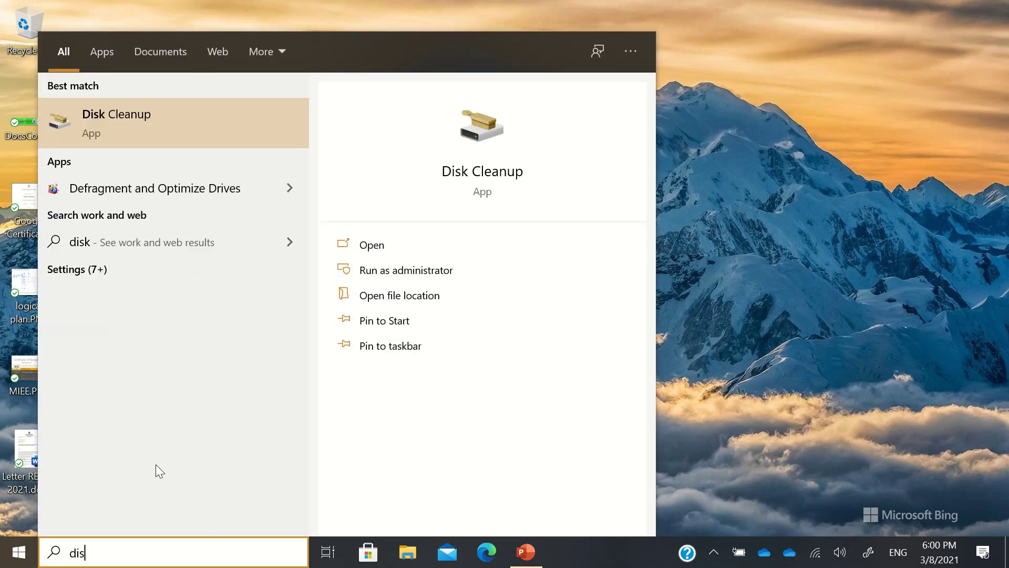
text(defra)
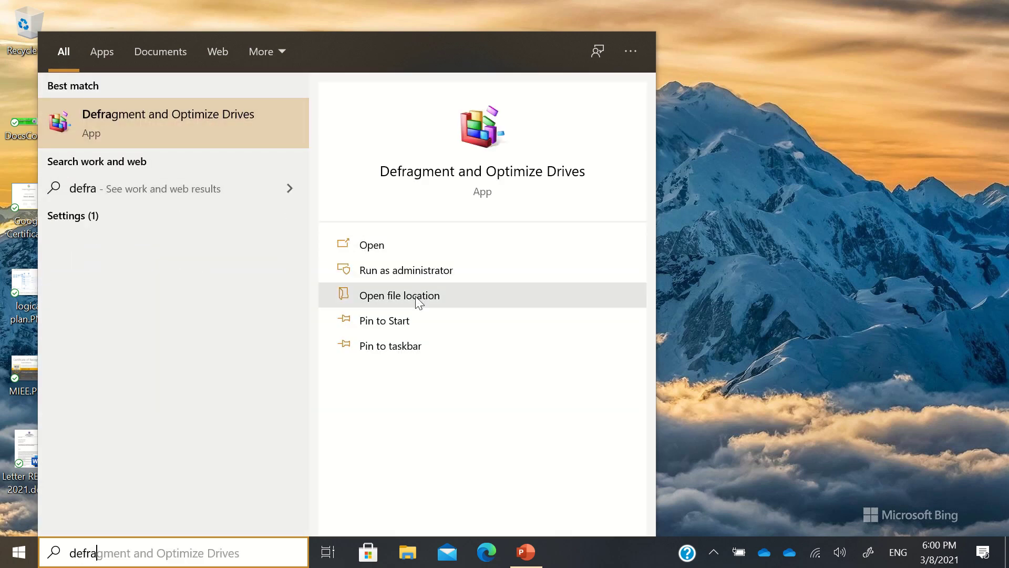
click(819, 265)
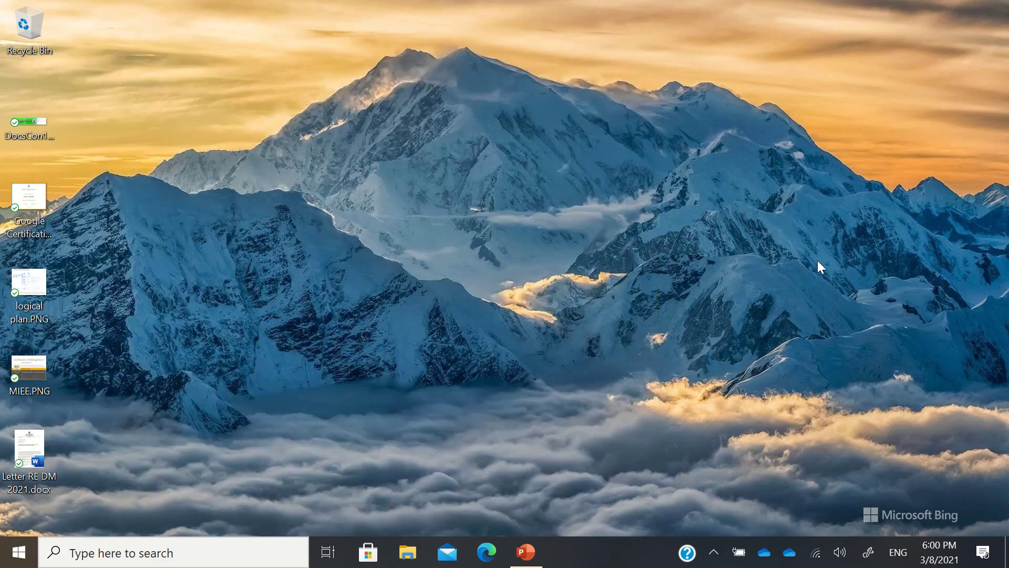